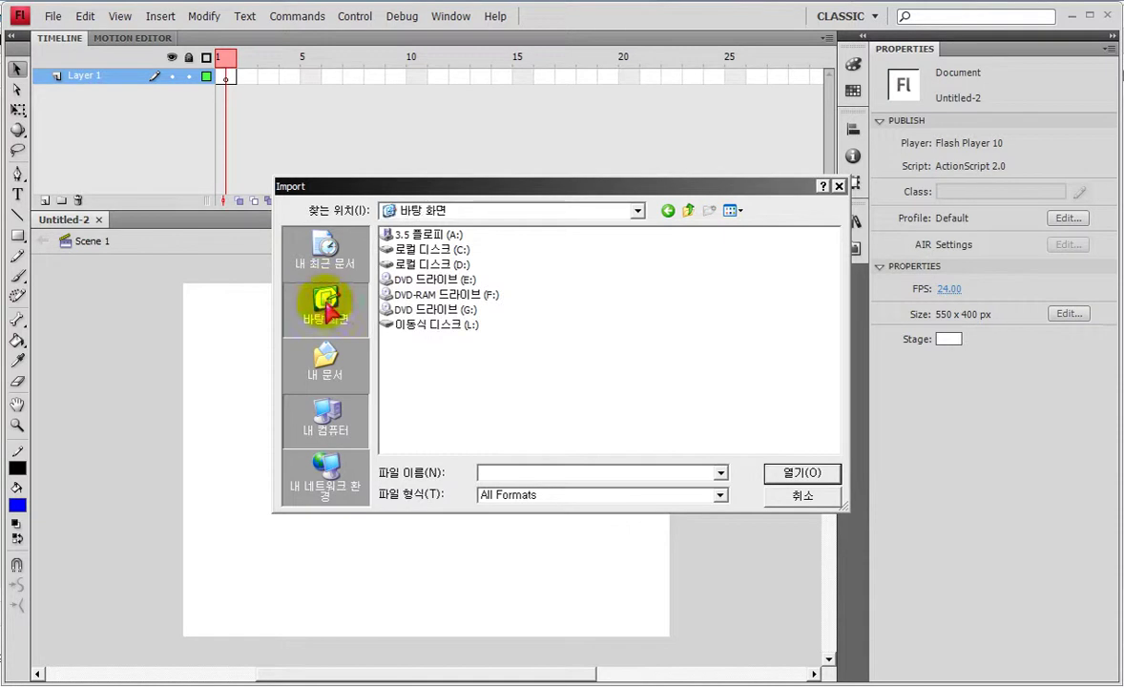
Browse in the Import dialog from the desktop to the folder 수업예제 > 플래시 > 수업자료 > 플래시 > 제12강.
click(341, 310)
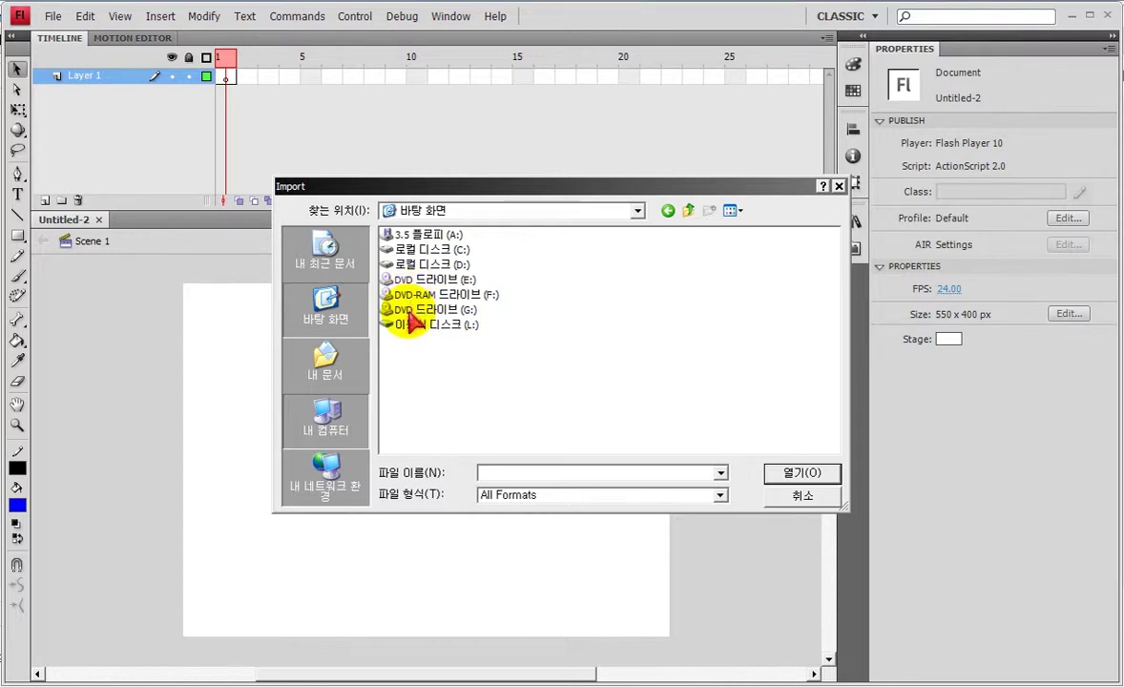
double_click(411, 260)
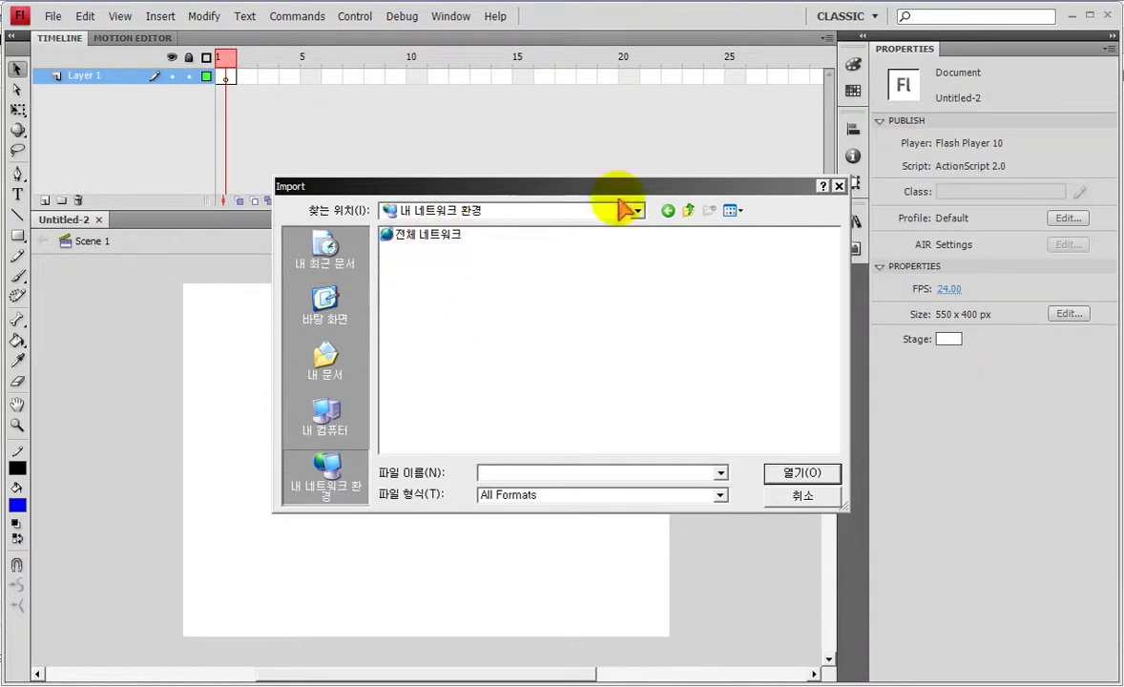
click(688, 211)
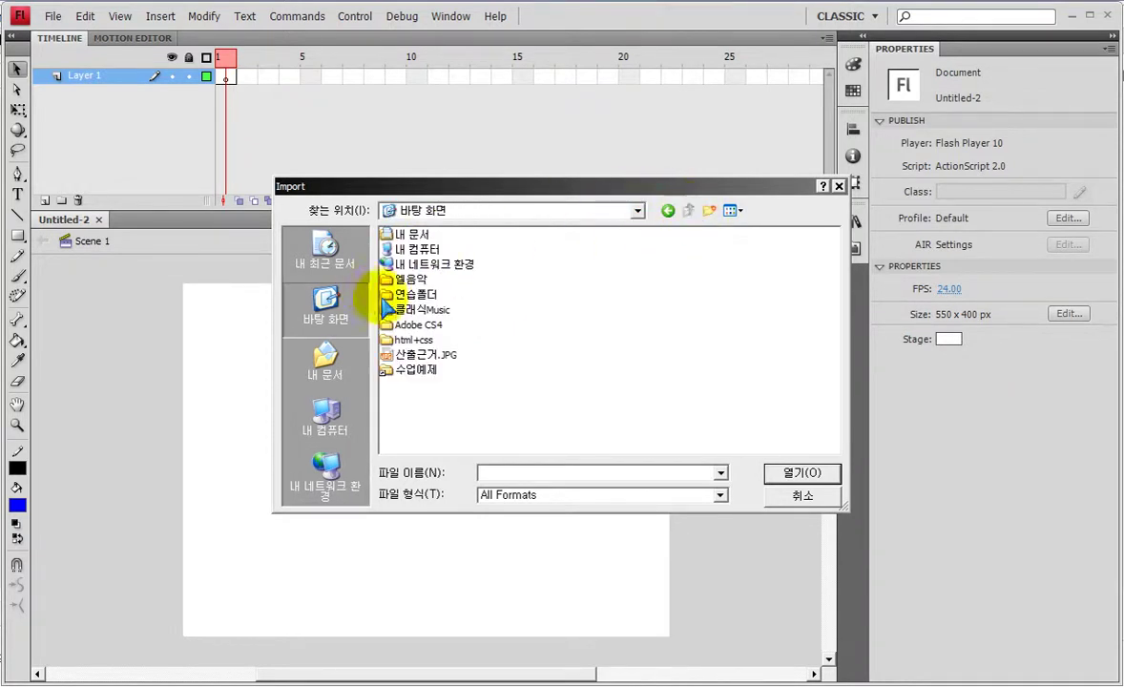
double_click(408, 370)
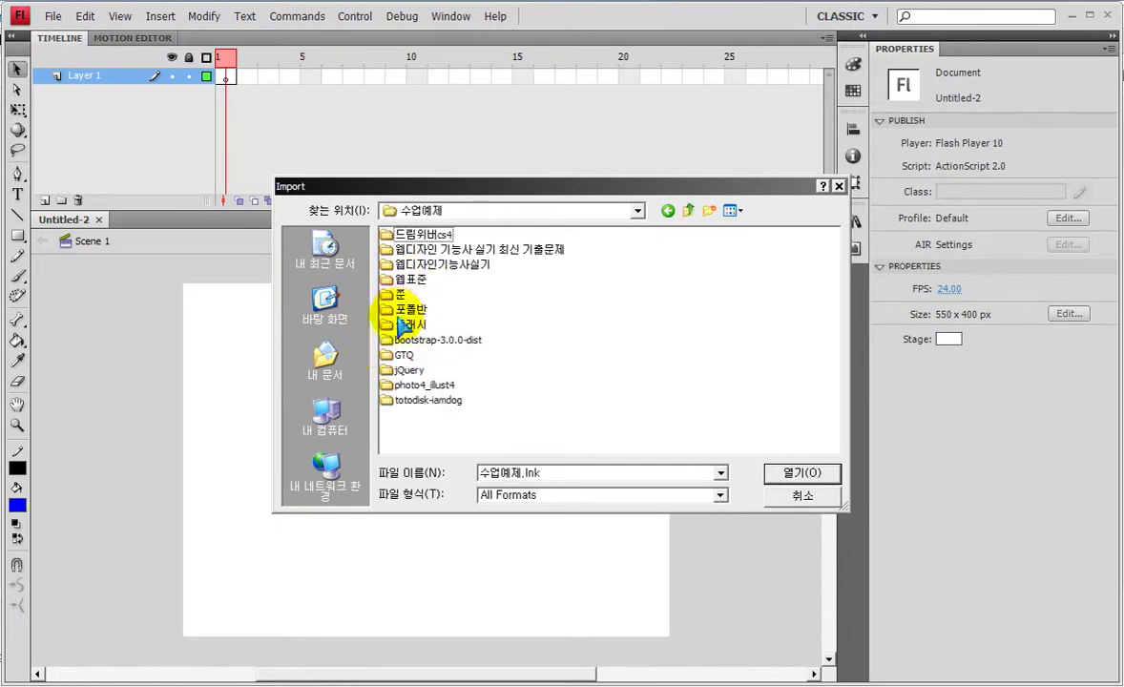
double_click(410, 324)
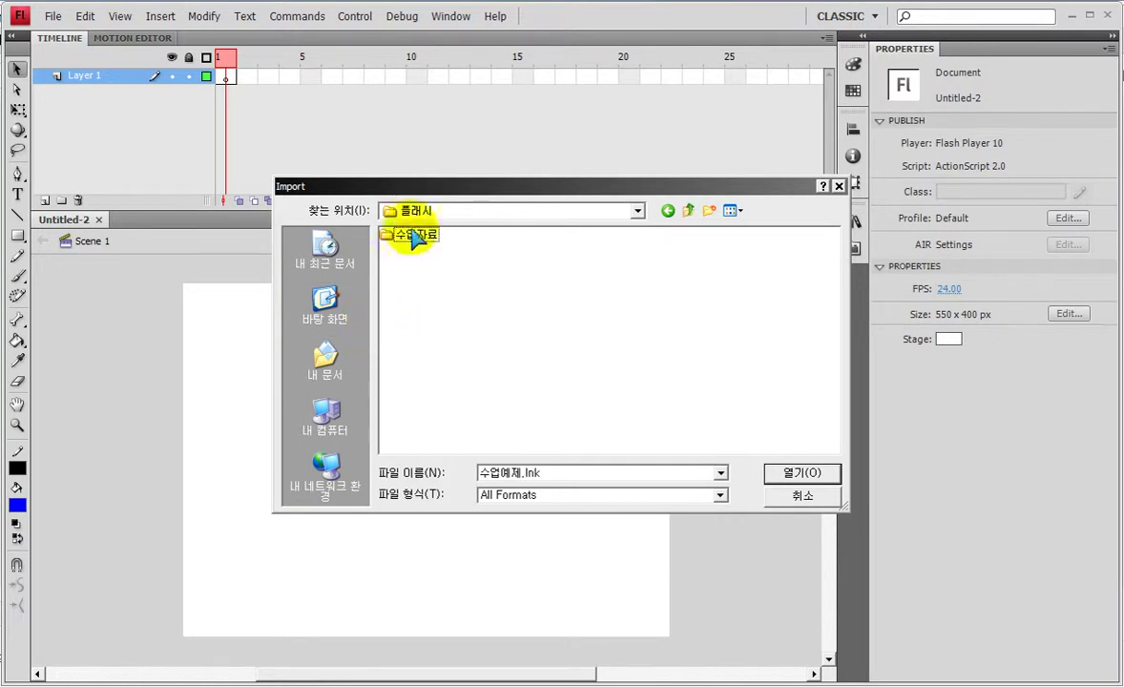
double_click(411, 239)
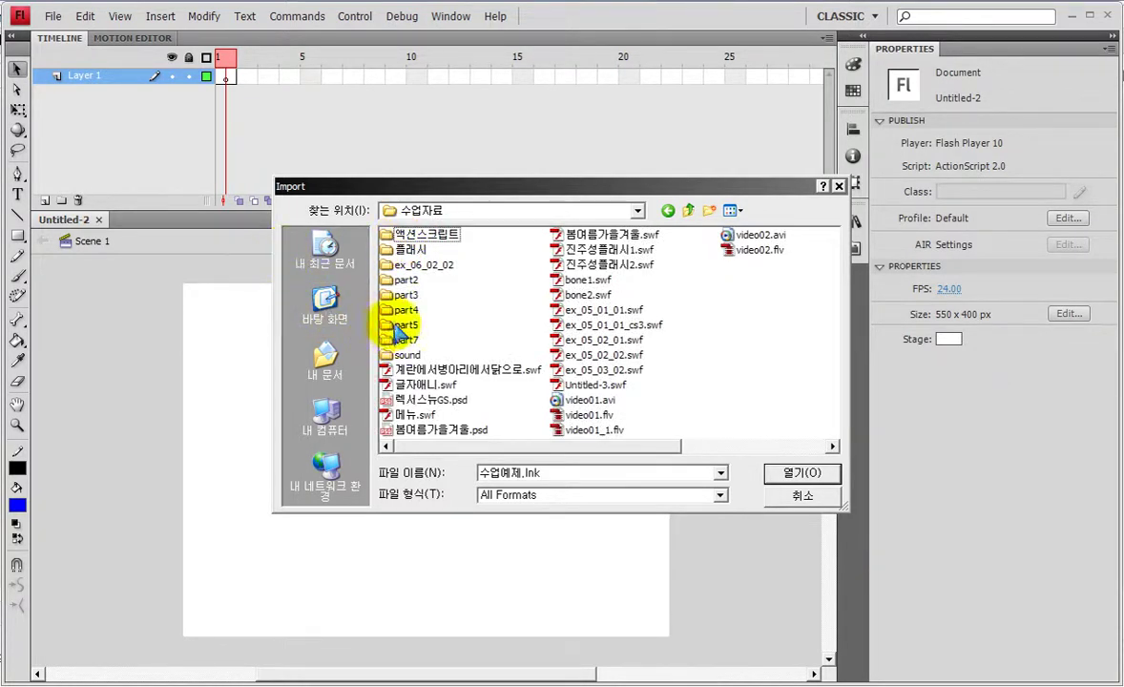
double_click(404, 251)
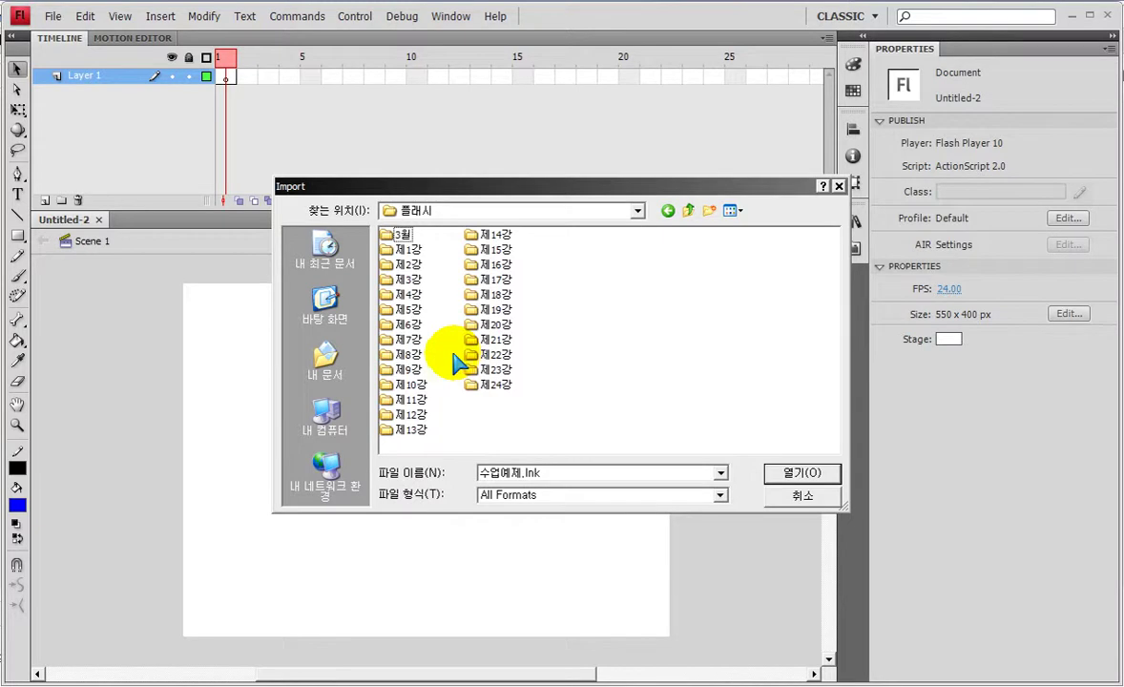
double_click(409, 414)
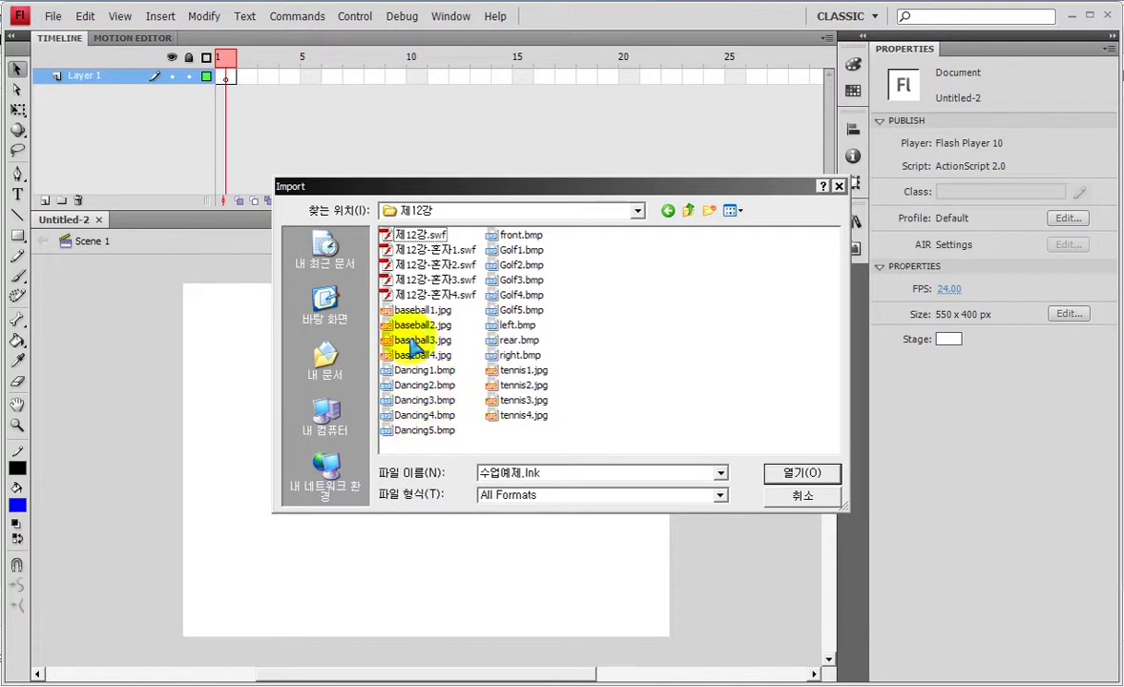
Import baseball1.jpg together with all the other images in its sequence.
click(420, 310)
shift+click(422, 355)
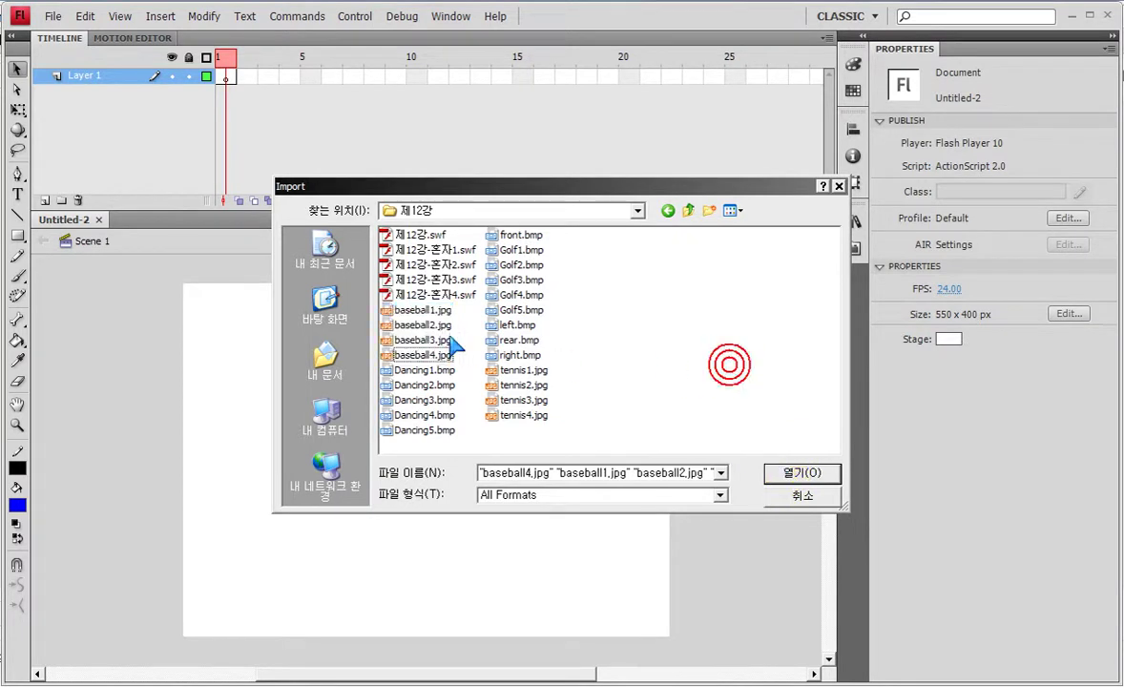
click(420, 310)
click(792, 472)
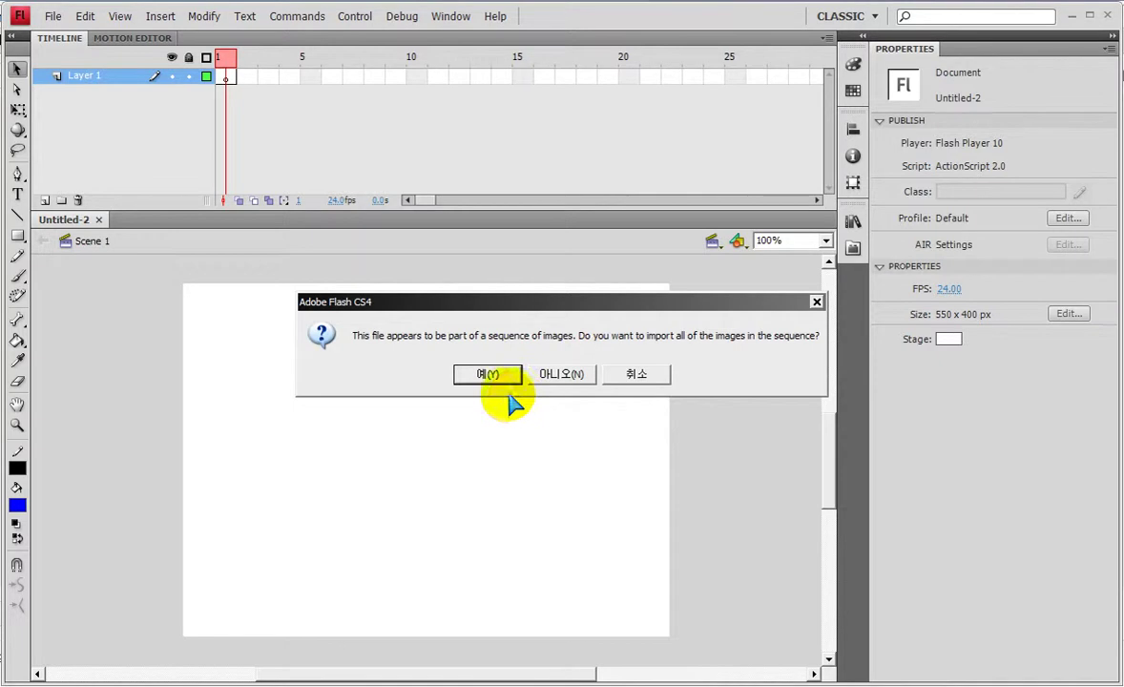
click(490, 374)
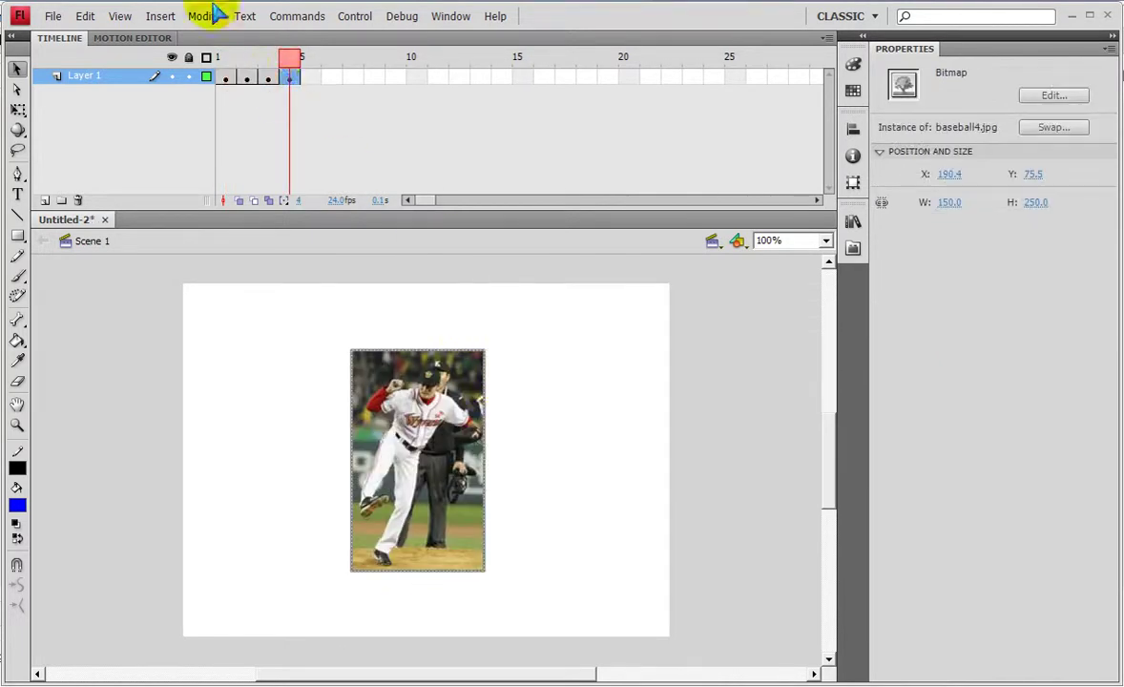
Look through the imported baseball frames, return to frame 1 and add a new layer above the images.
click(229, 76)
drag(253, 78, 295, 78)
click(239, 83)
click(219, 57)
click(226, 78)
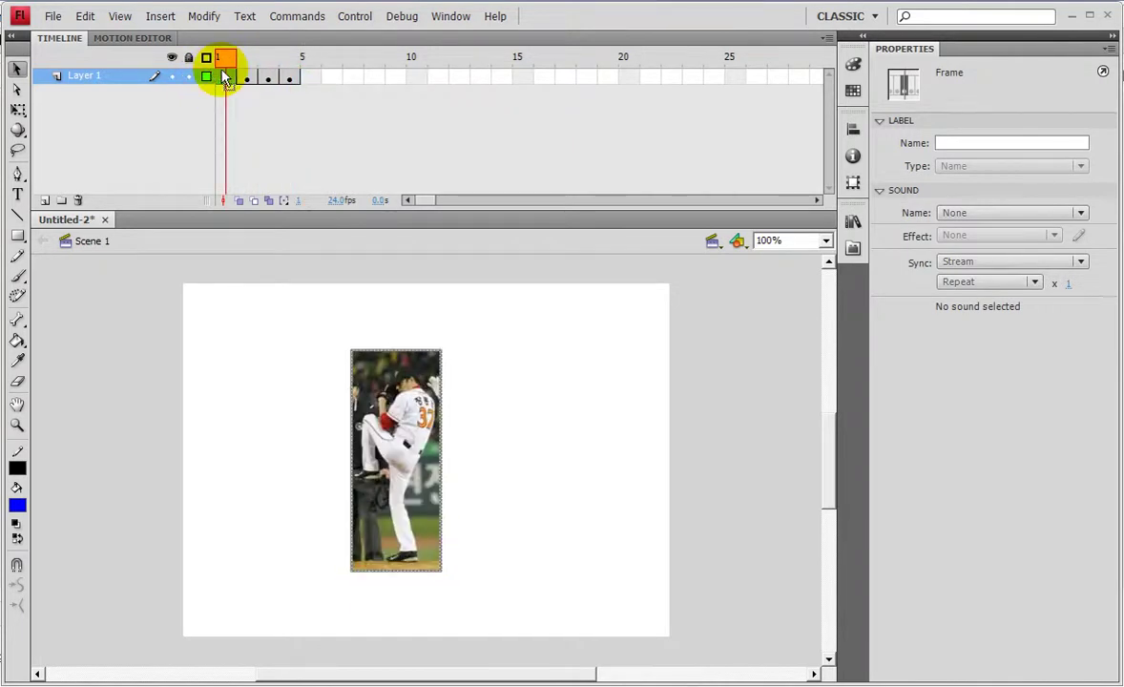
click(44, 202)
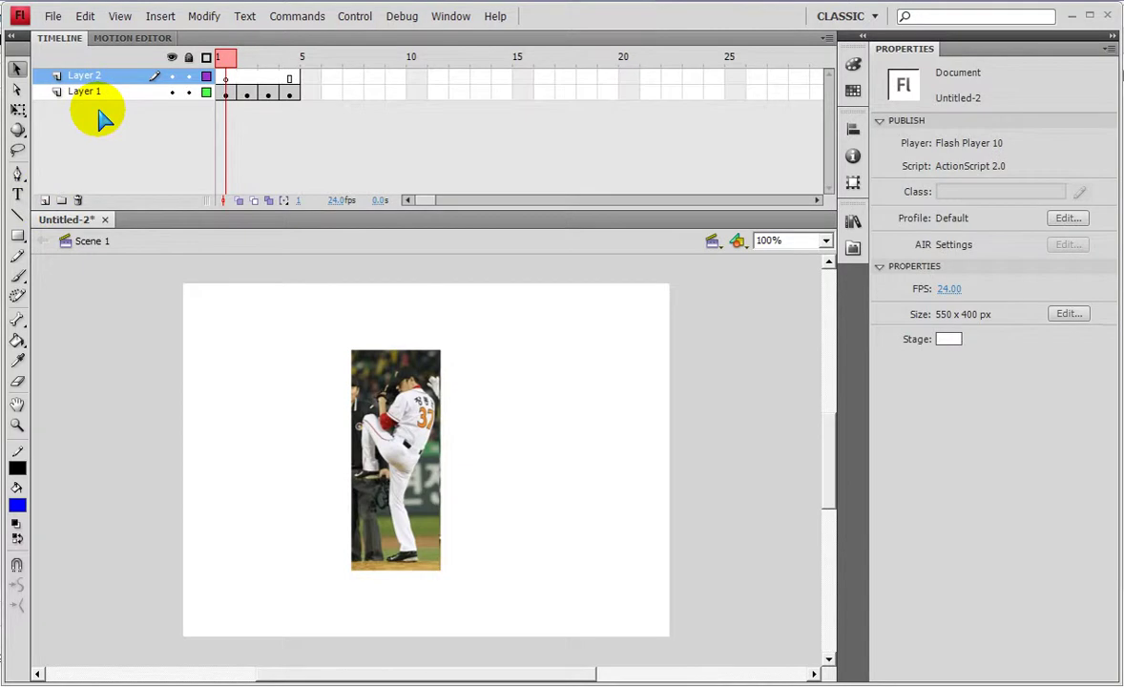
Add a stop() action to the first frame of the new layer, then test the movie and close the preview.
click(226, 76)
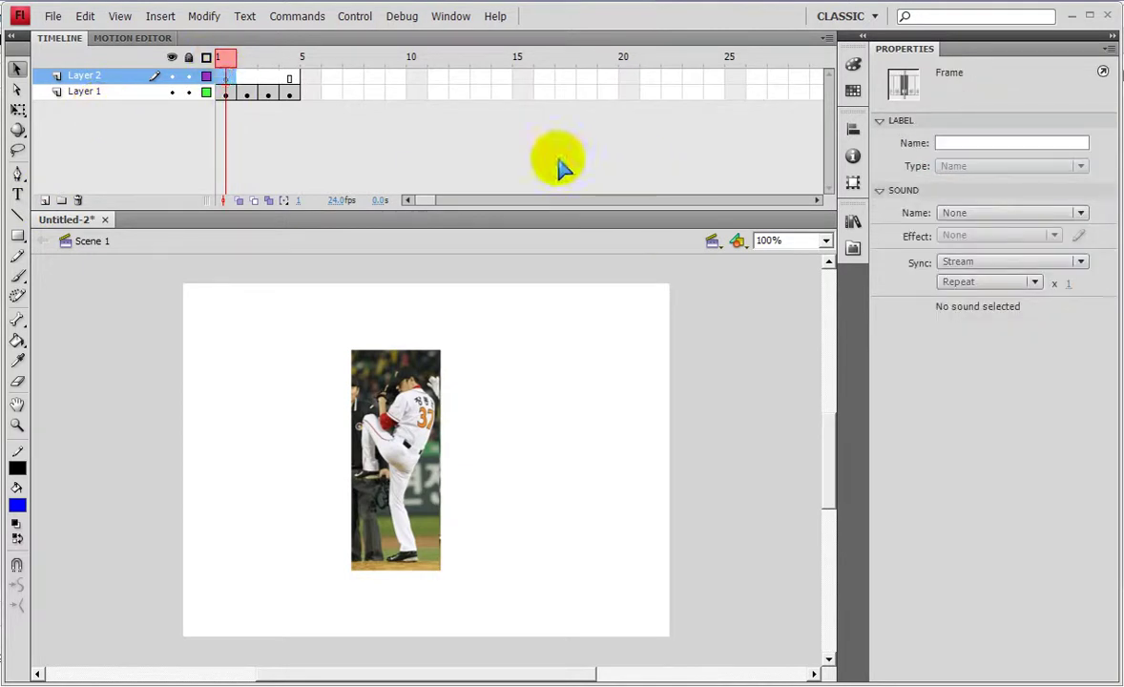
click(448, 16)
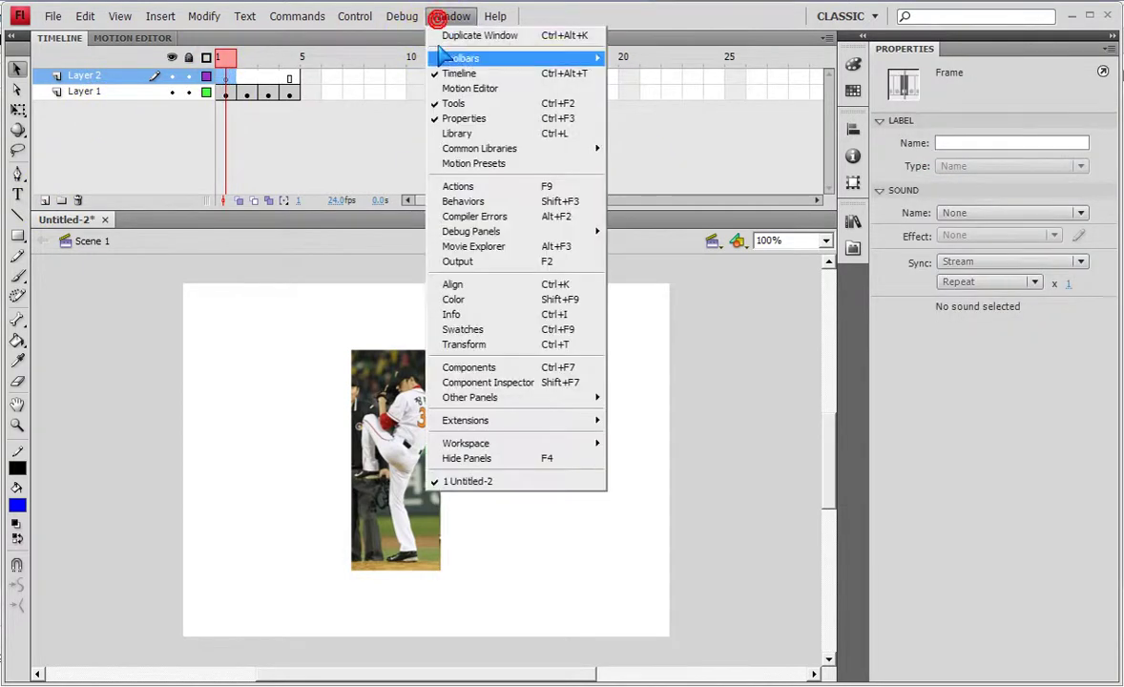
click(467, 184)
click(772, 522)
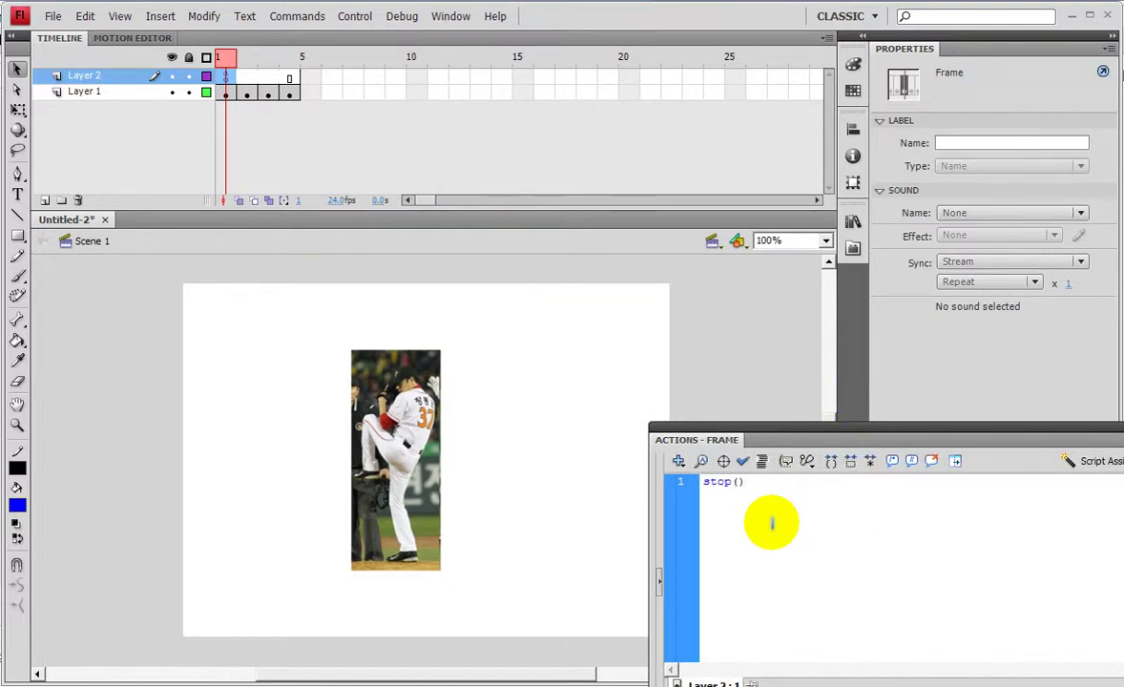
key(ctrl+Return)
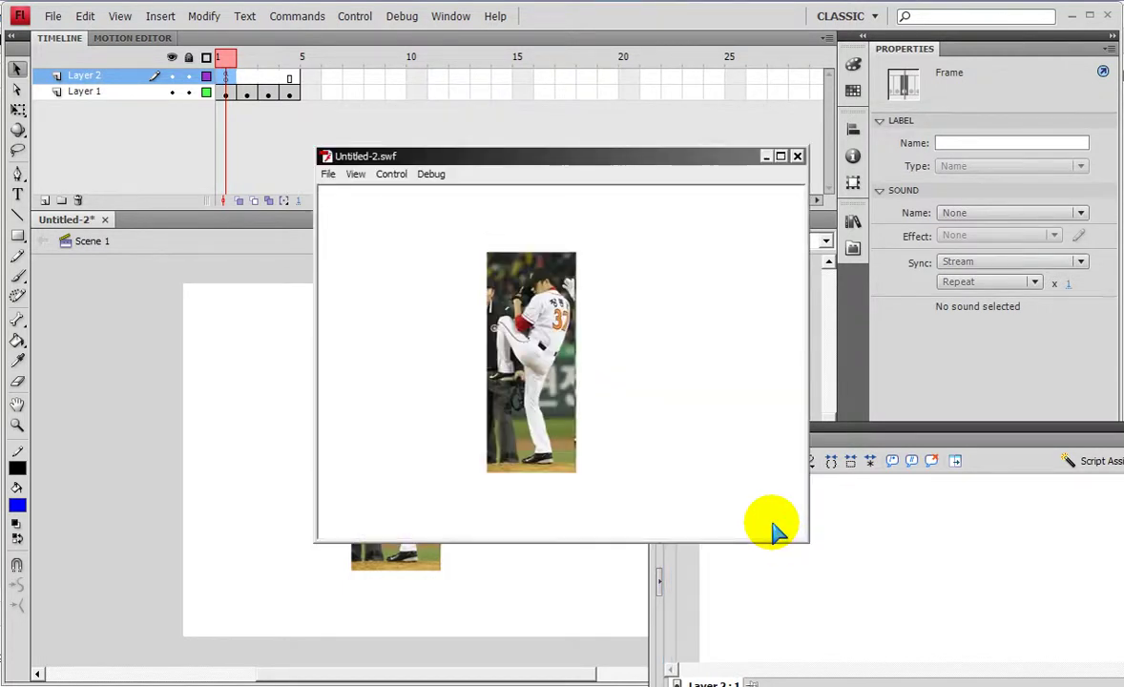
click(798, 156)
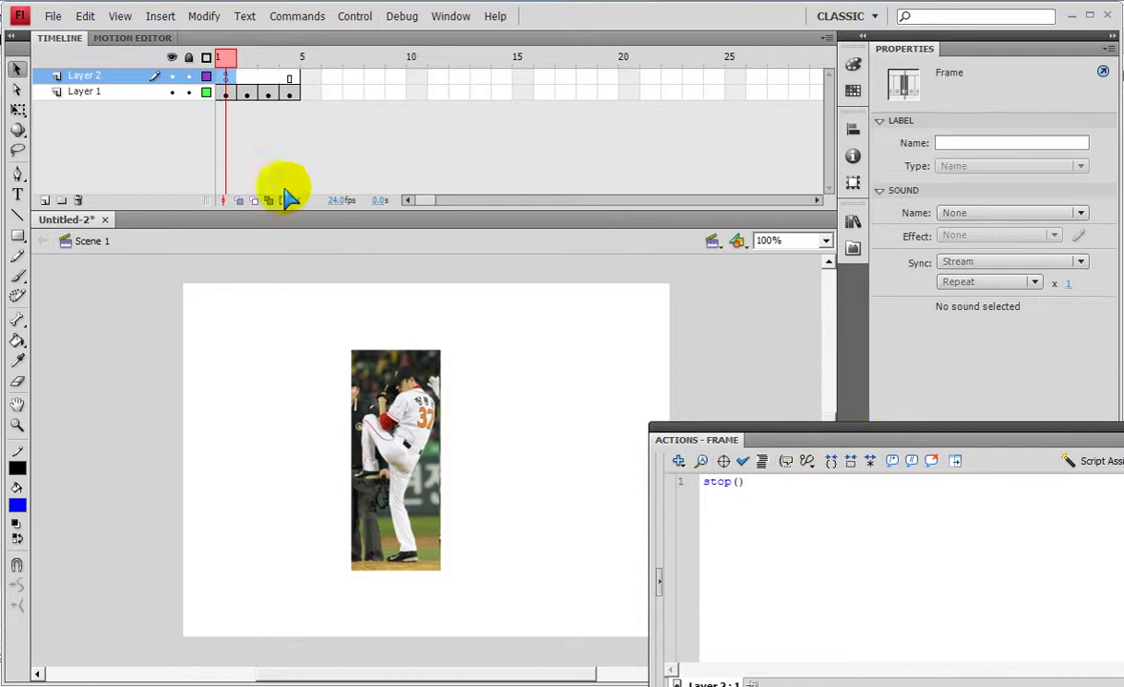
Insert a new layer between the script layer and the images, and start a static text box to the right of the photo.
click(45, 201)
drag(113, 76, 120, 105)
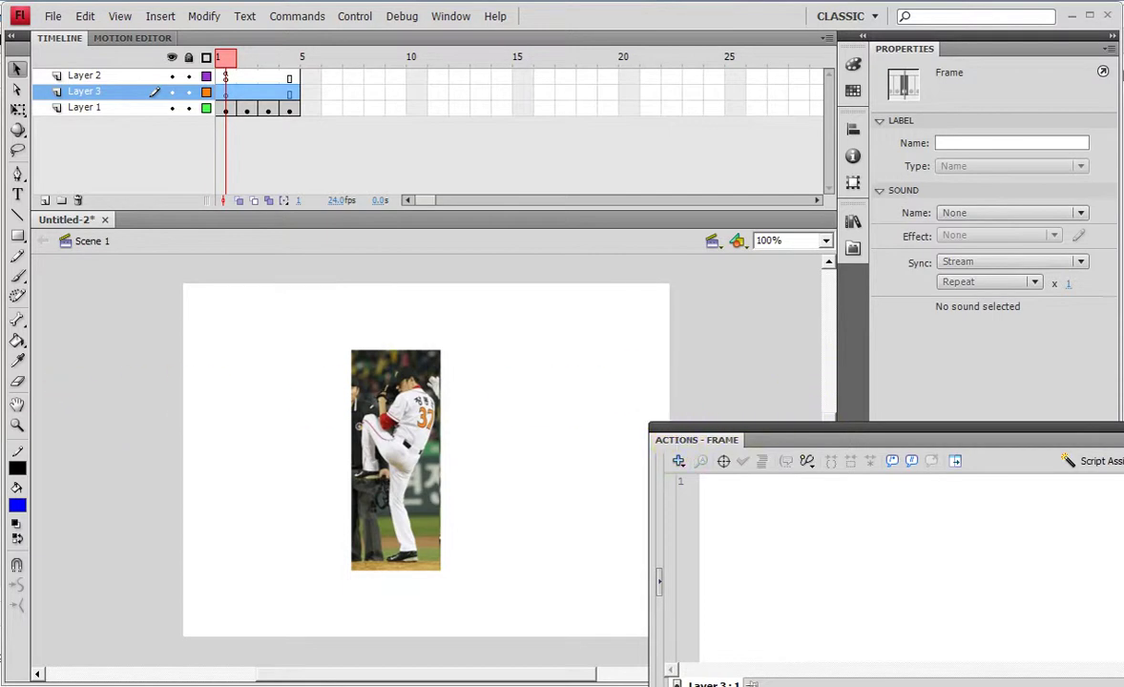
click(18, 235)
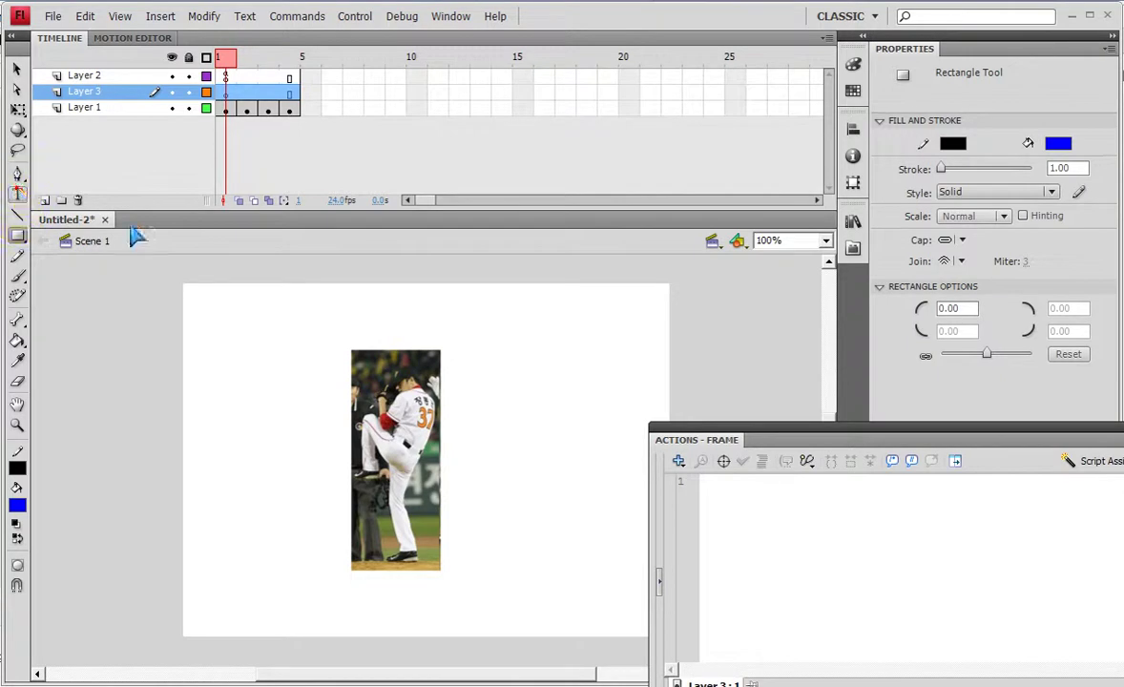
click(17, 193)
click(510, 466)
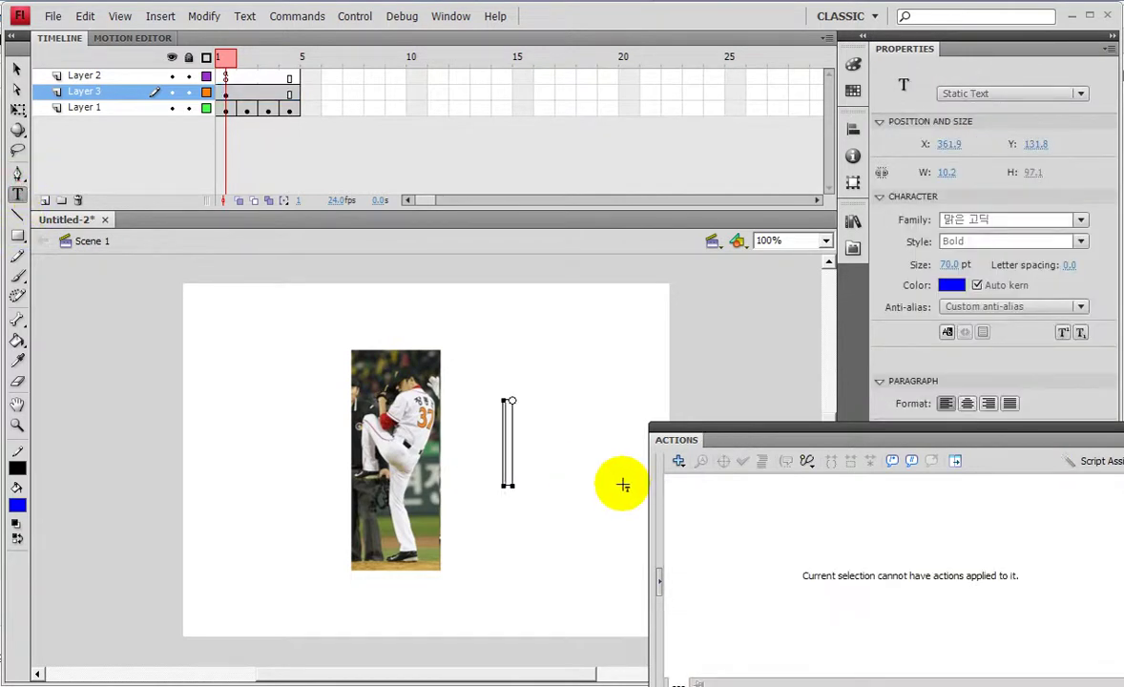
Insert the right-pointing hand special character ☞ into the text box.
text(a)
key(BackSpace)
text(a)
key(Hangul_Hanja)
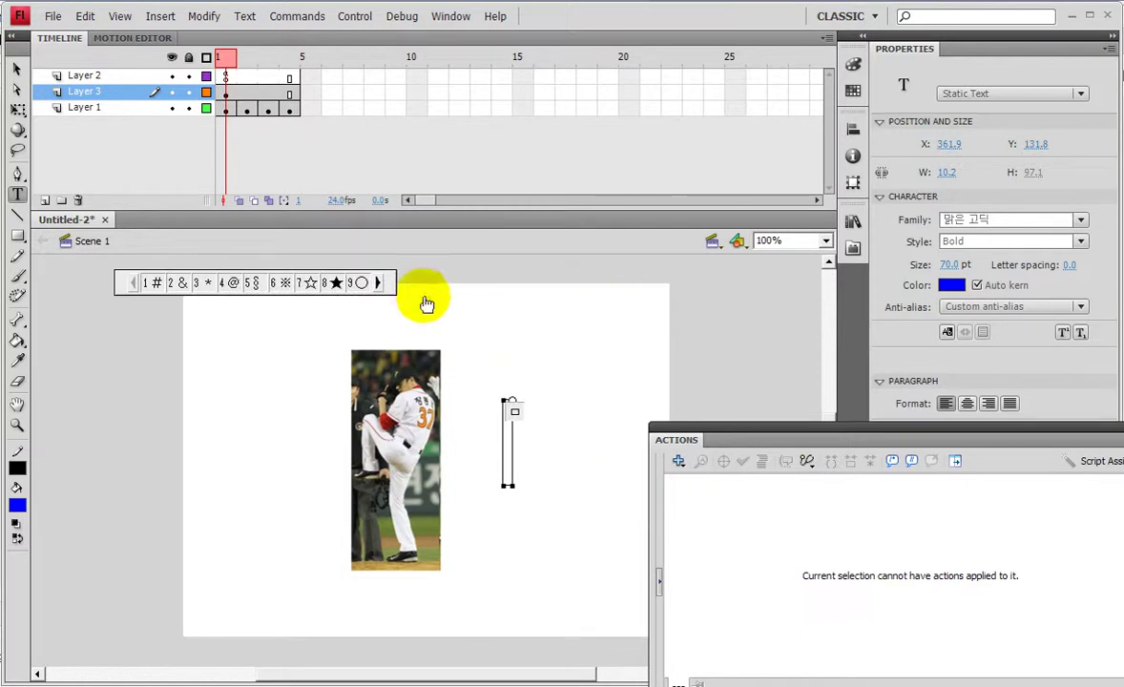
click(379, 285)
click(379, 284)
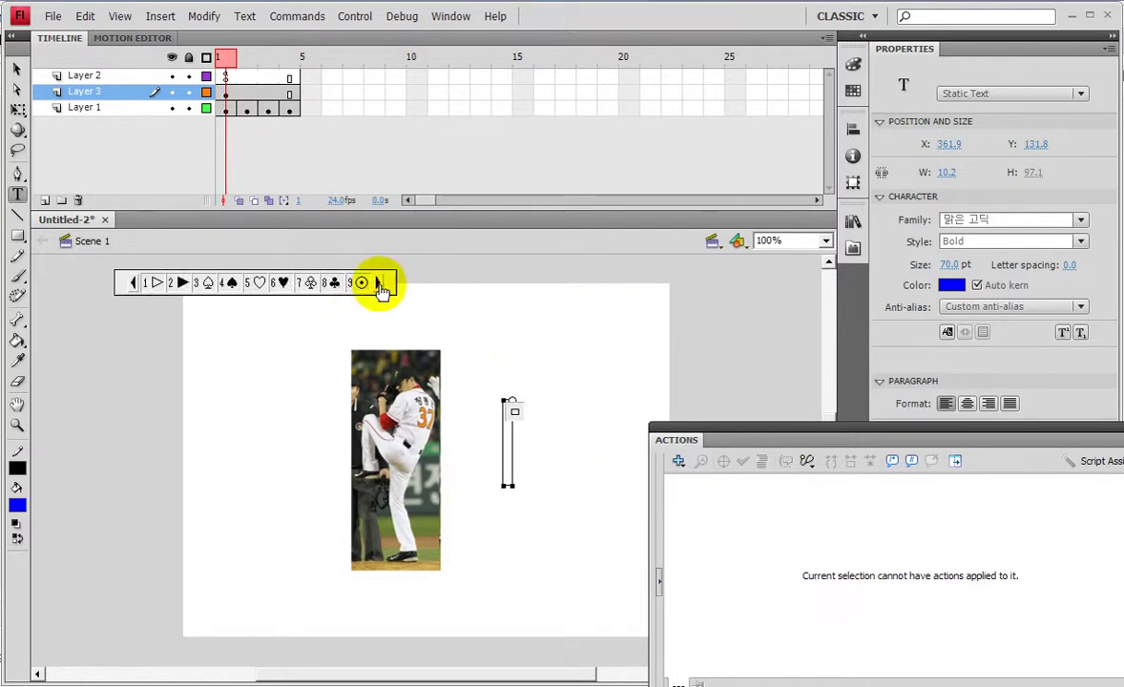
click(379, 285)
click(379, 284)
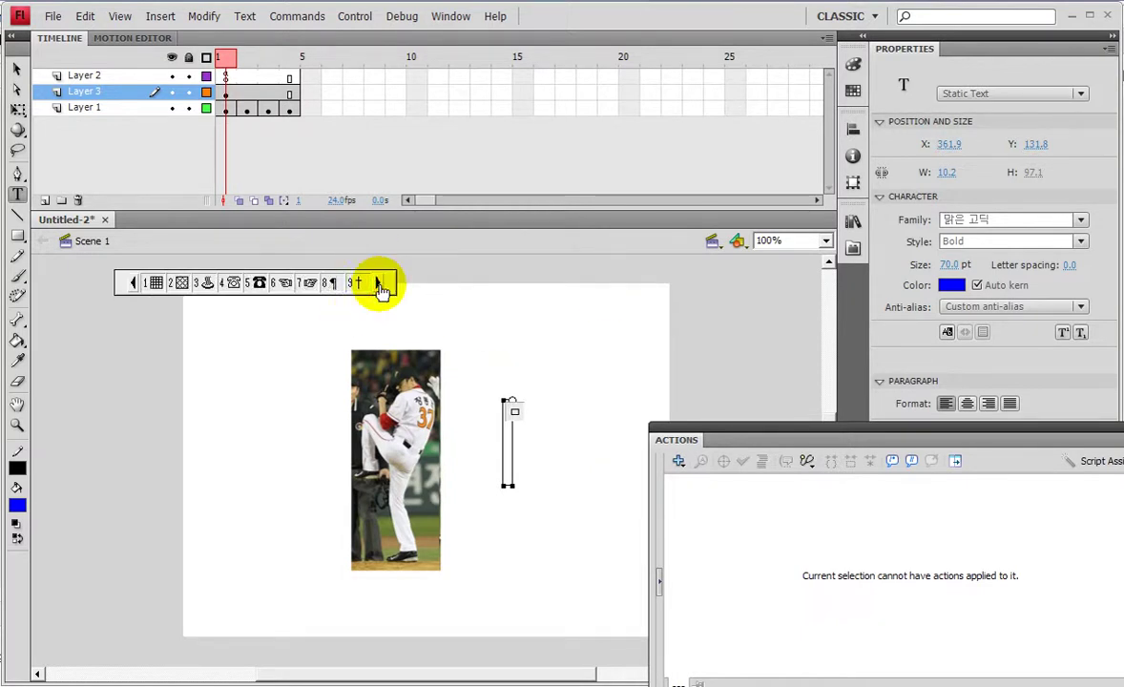
click(312, 286)
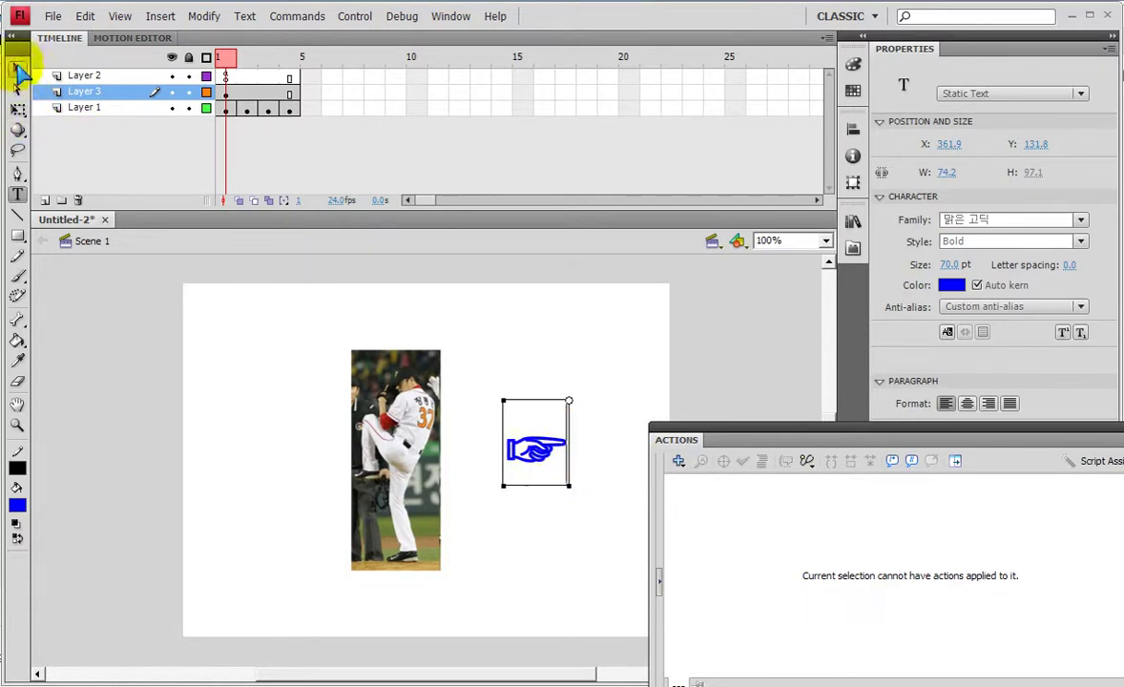
Move the hand text slightly to the right, to about X 383, Y 135, and shift the Actions panel off the stage.
click(16, 70)
drag(545, 451, 569, 459)
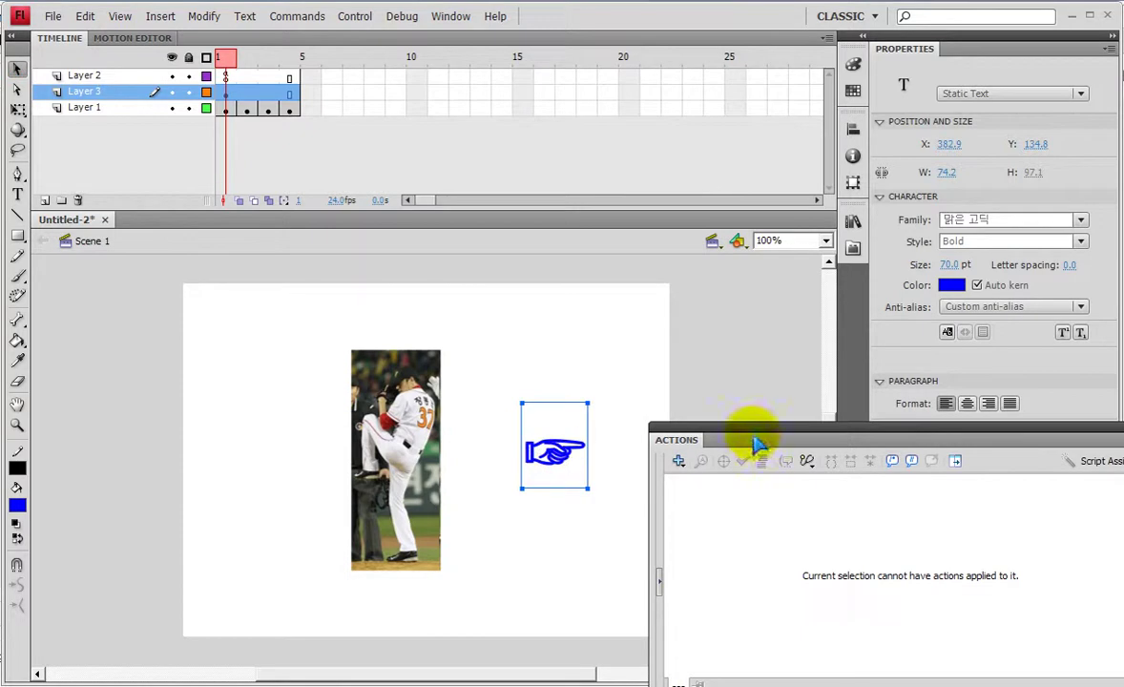
drag(764, 444, 846, 442)
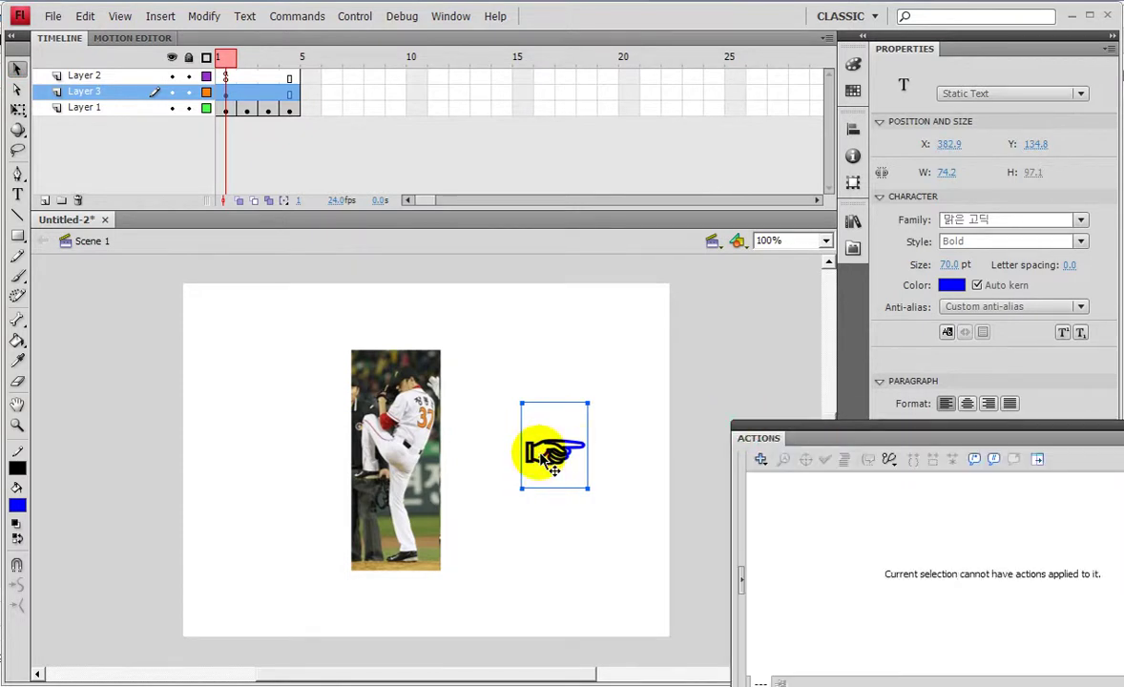
Convert the hand text to a Button symbol named 손가락.
key(F8)
click(449, 202)
click(448, 205)
key(shift+Tab)
text(ㅁㄱ)
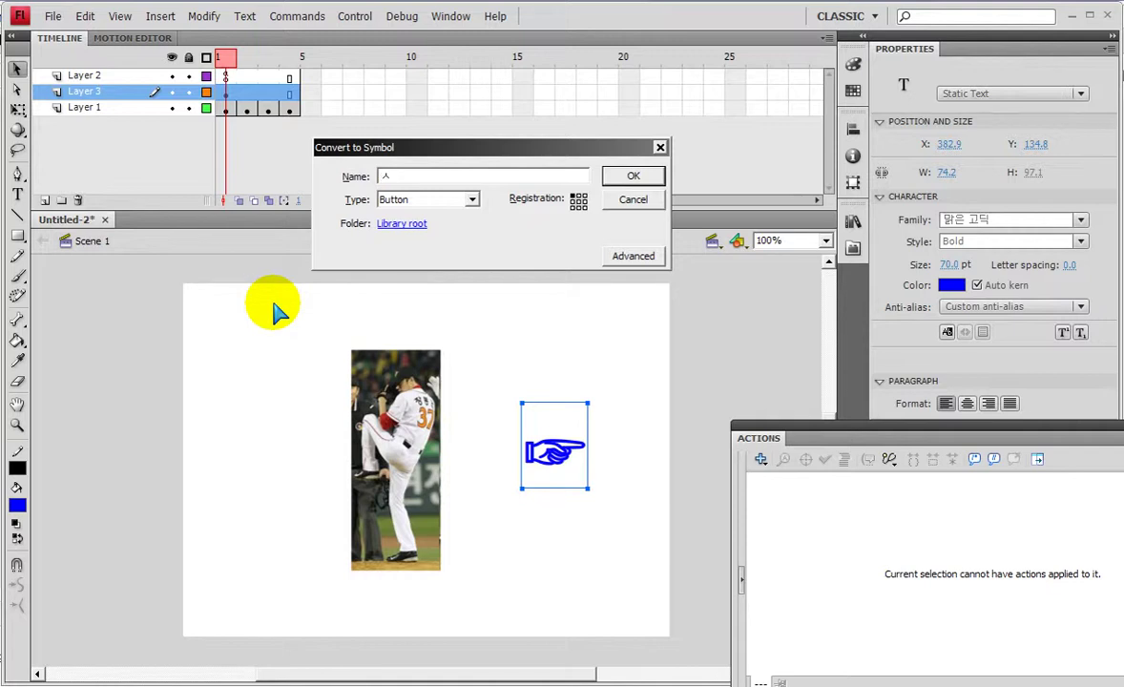
text(손가락)
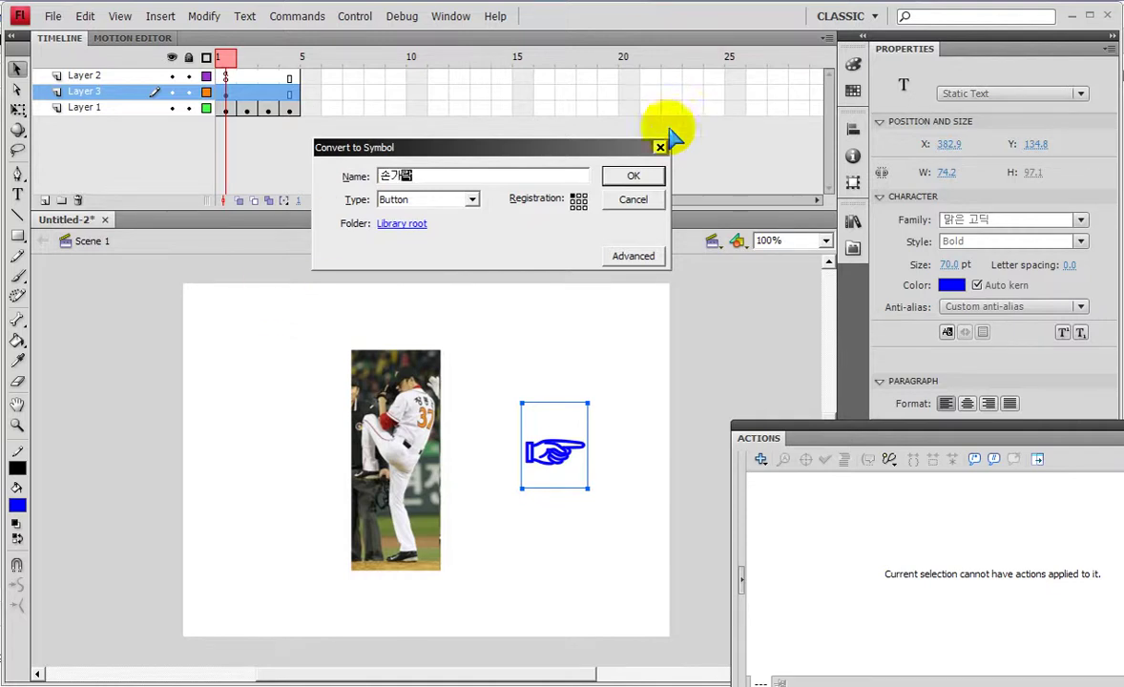
click(631, 177)
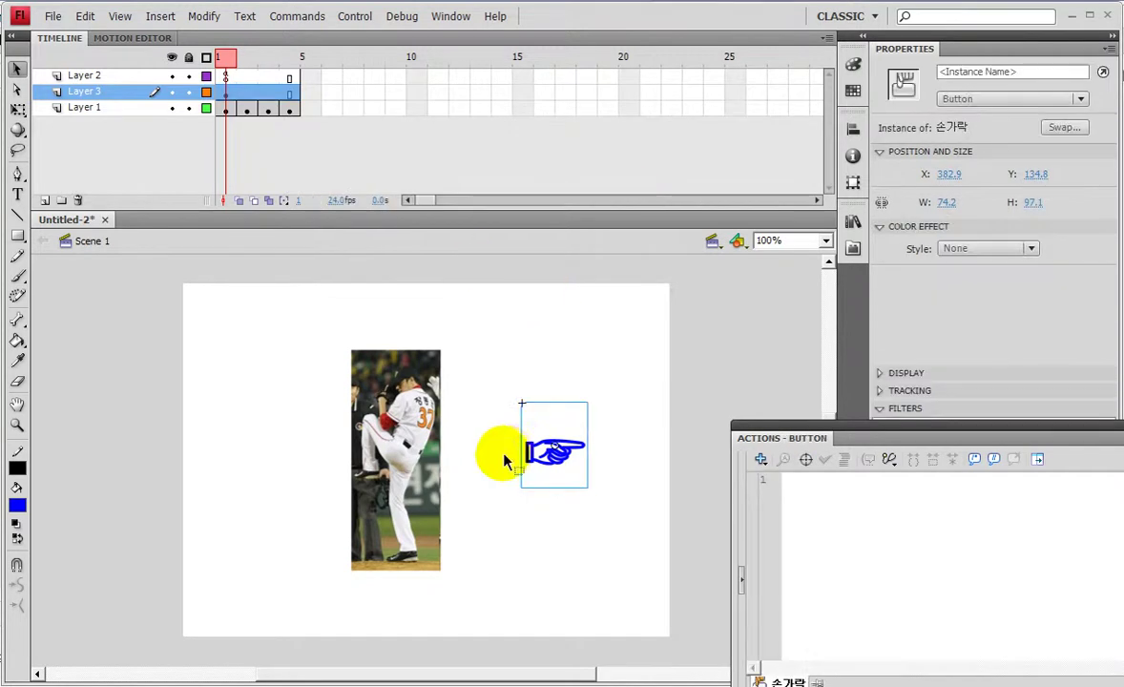
Duplicate the hand button to the left of the photo at about X 67 and flip it horizontally with a width scale of -100%.
drag(547, 457, 273, 460)
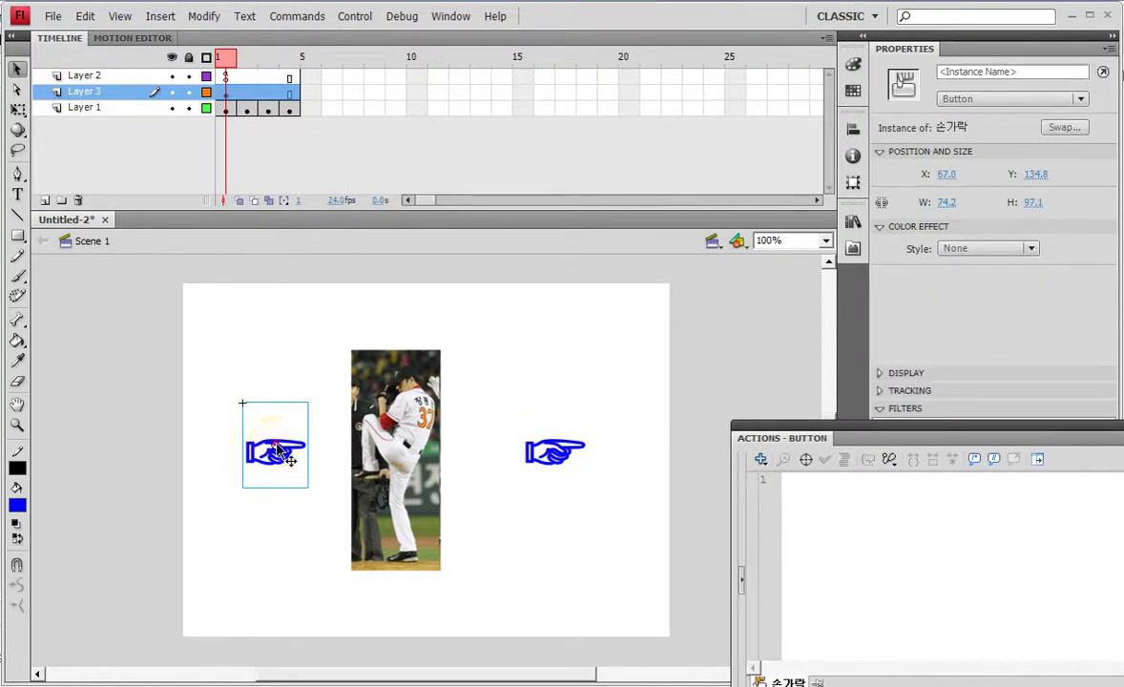
click(852, 182)
click(685, 143)
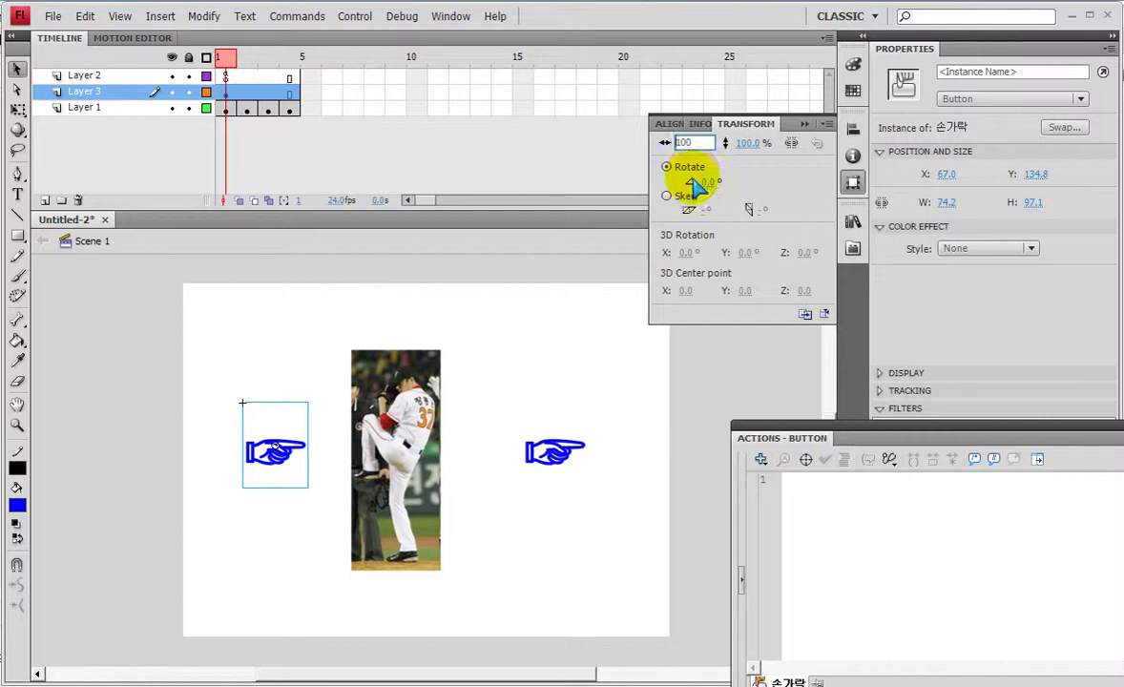
text(-100)
key(Return)
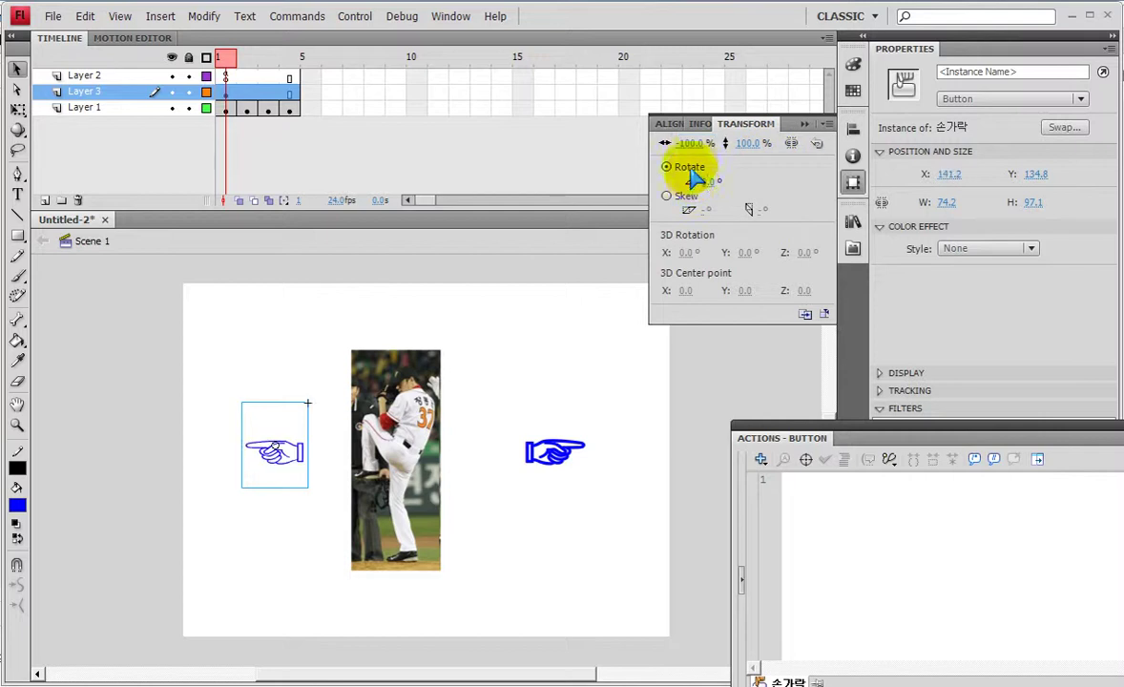
click(267, 563)
click(275, 449)
click(199, 456)
click(530, 454)
click(272, 443)
click(556, 456)
click(272, 448)
click(509, 467)
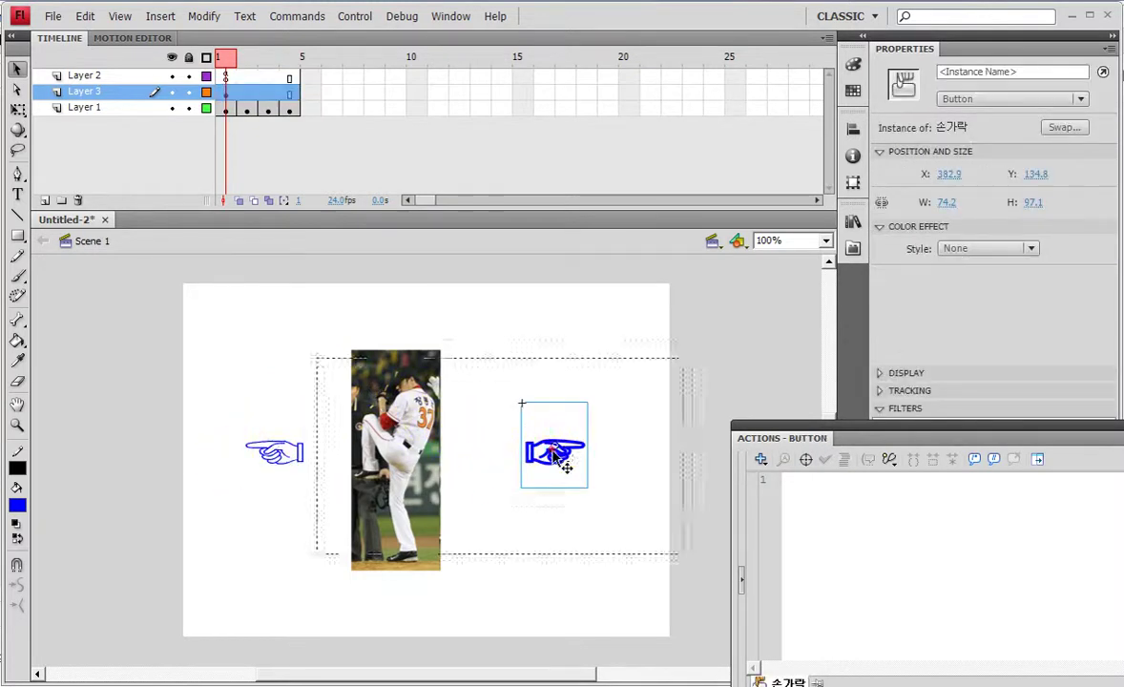
Examine the artwork inside the hand button symbol from the scene and return to Scene 1.
double_click(549, 455)
click(277, 457)
double_click(277, 457)
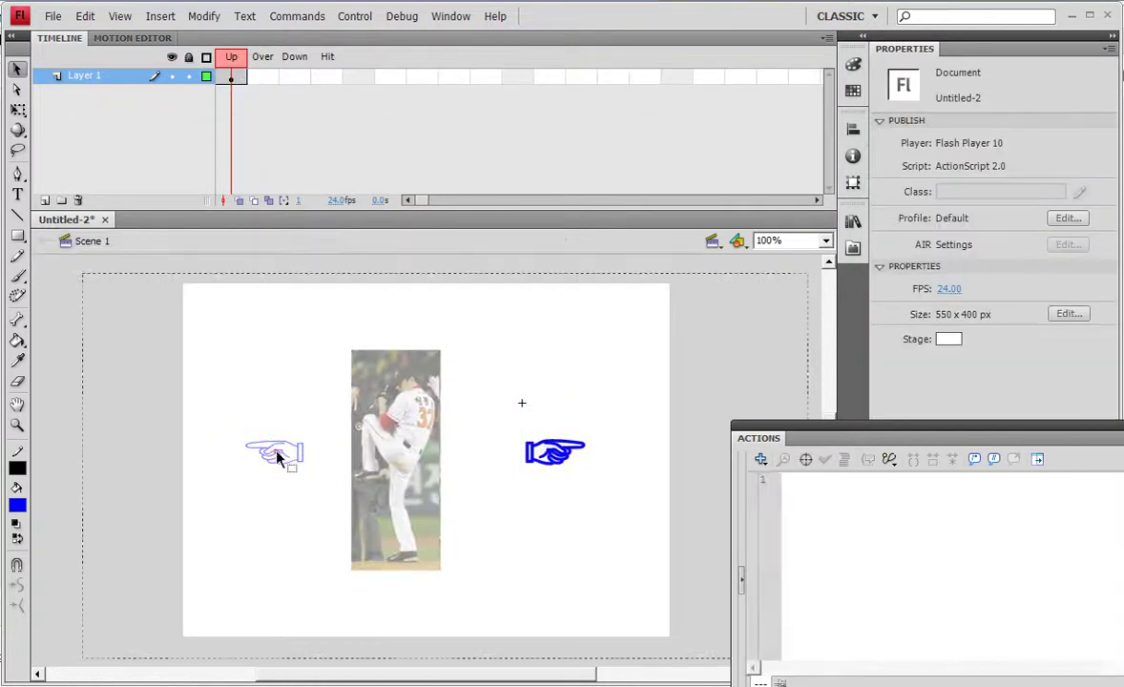
click(286, 465)
double_click(277, 459)
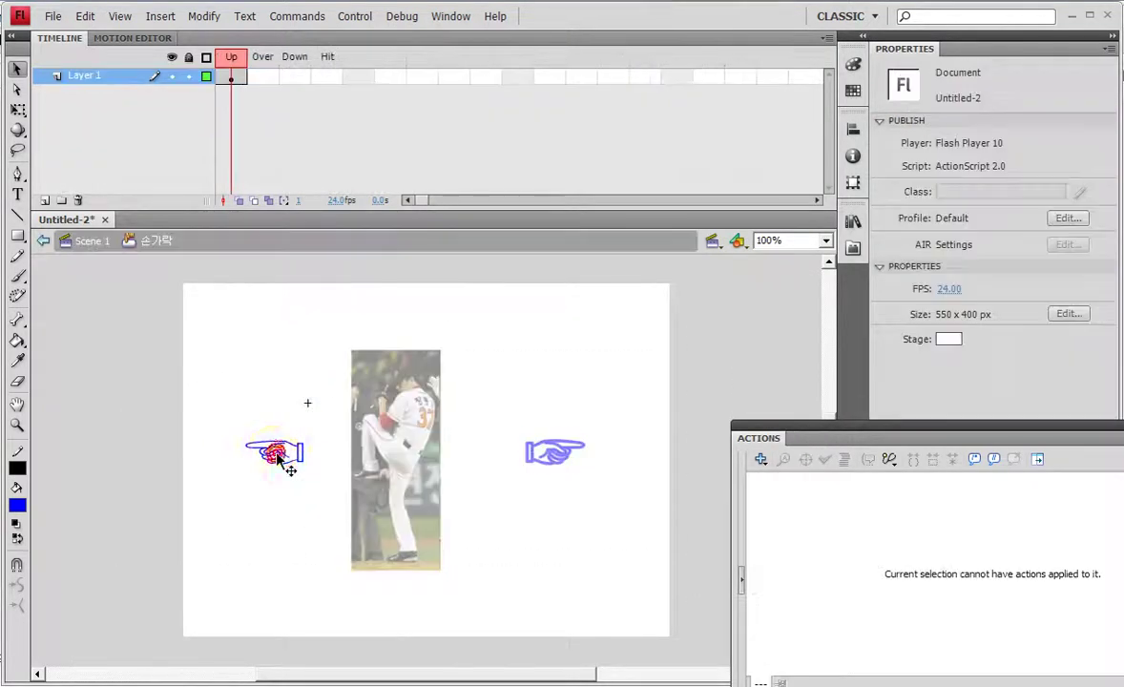
click(210, 437)
click(258, 451)
click(158, 431)
click(95, 242)
Set the hand text inside the 손가락 symbol to Anti-alias for animation and return to Scene 1.
click(547, 456)
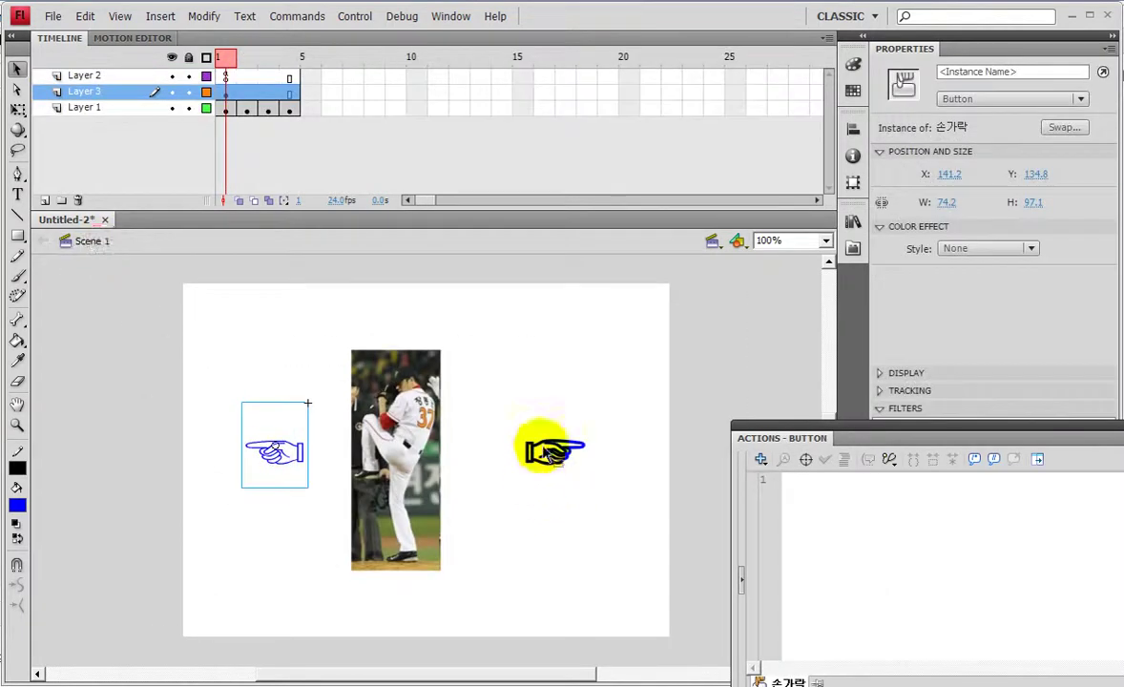
click(549, 454)
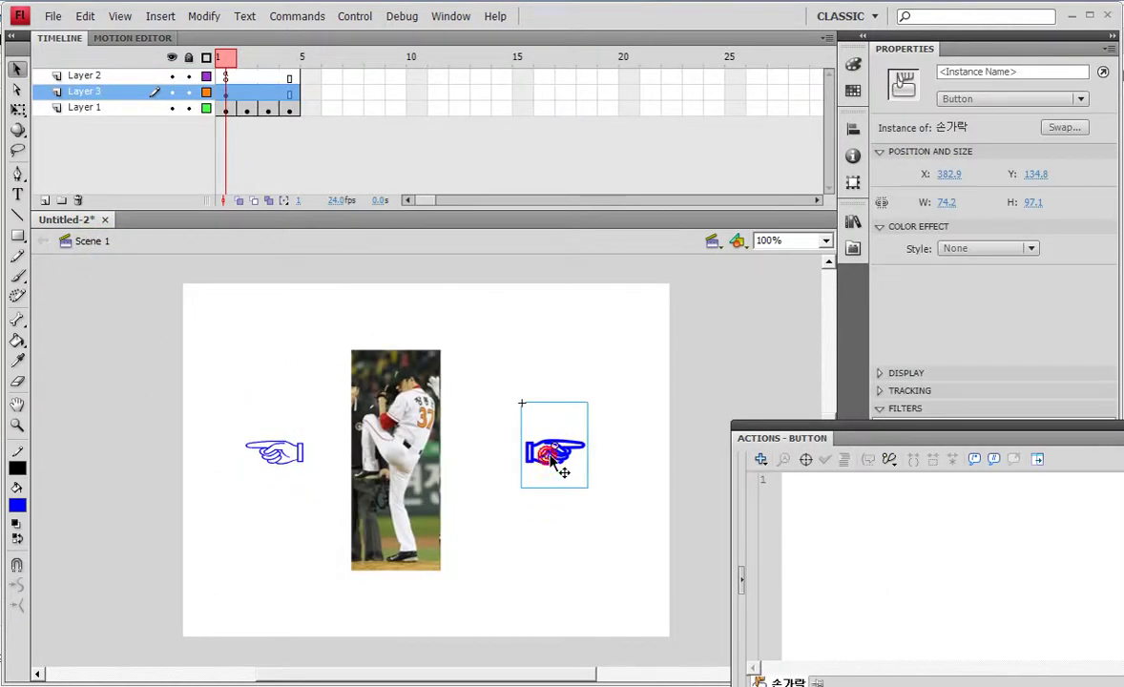
double_click(559, 458)
click(557, 458)
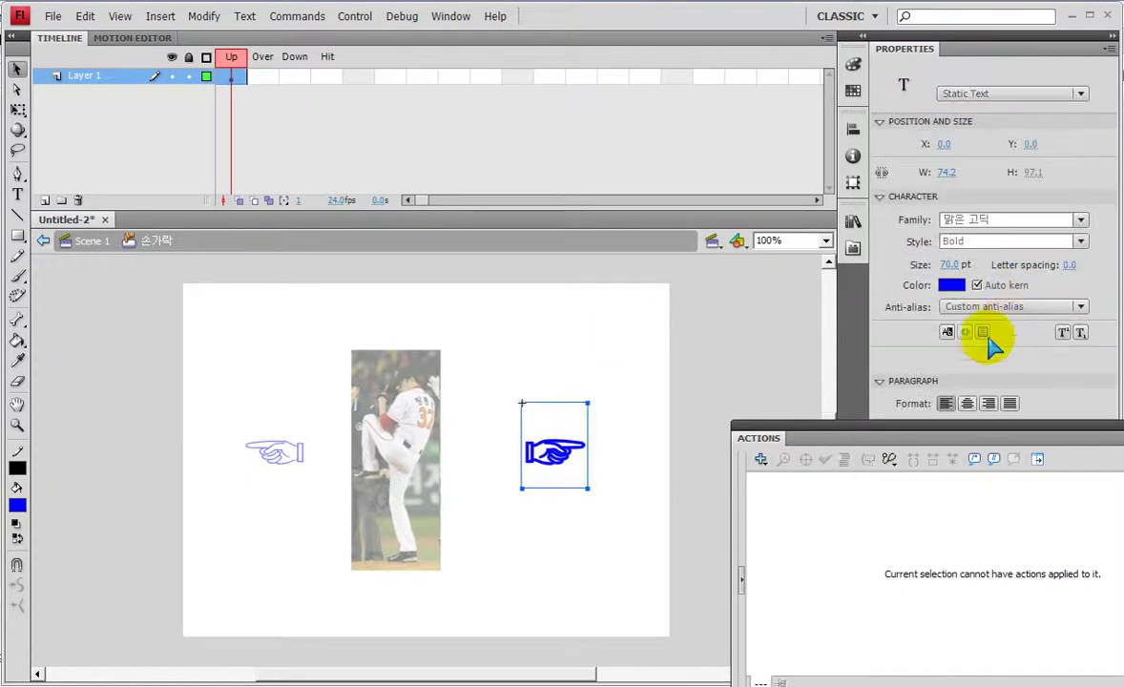
click(978, 306)
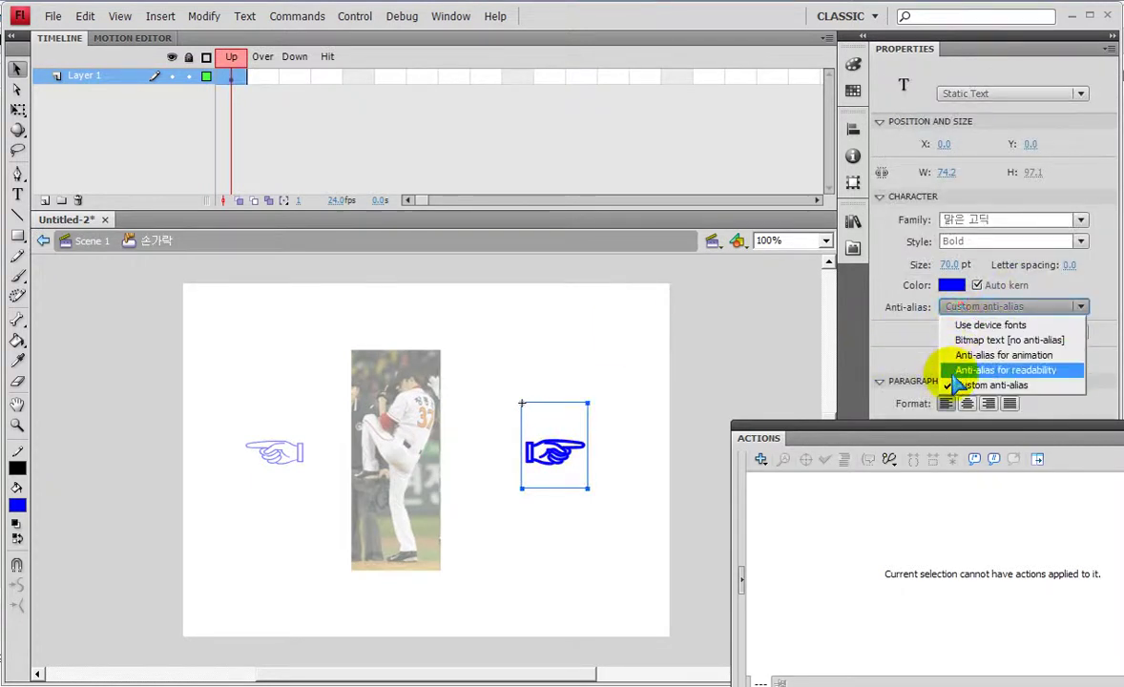
click(974, 341)
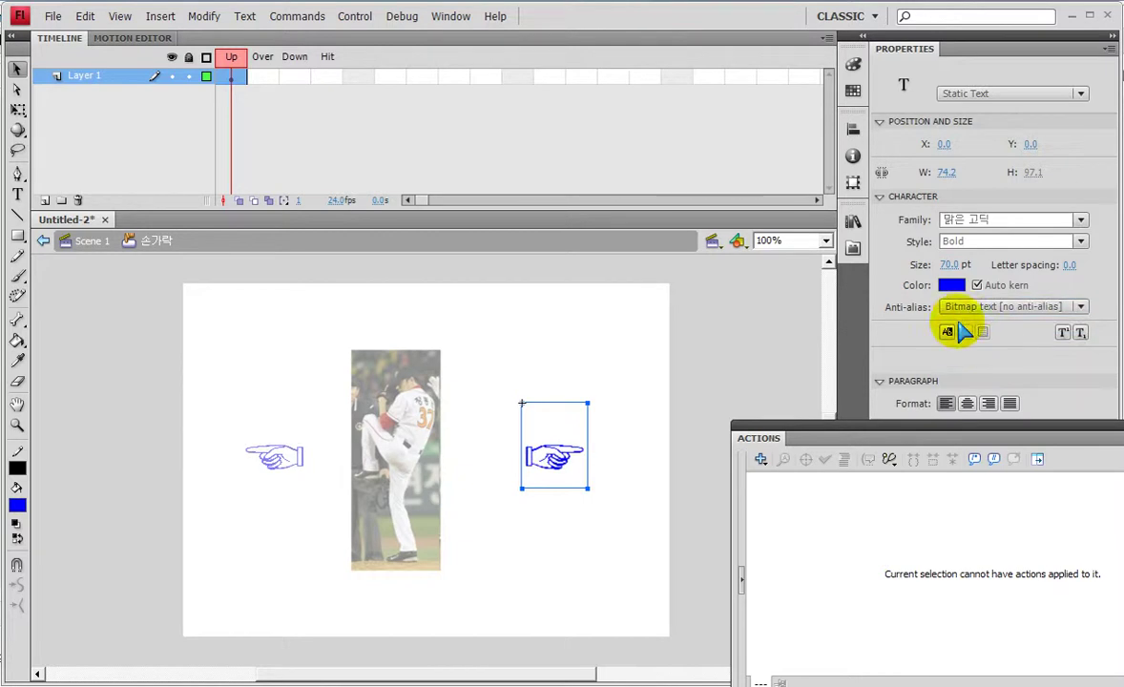
click(962, 307)
click(966, 357)
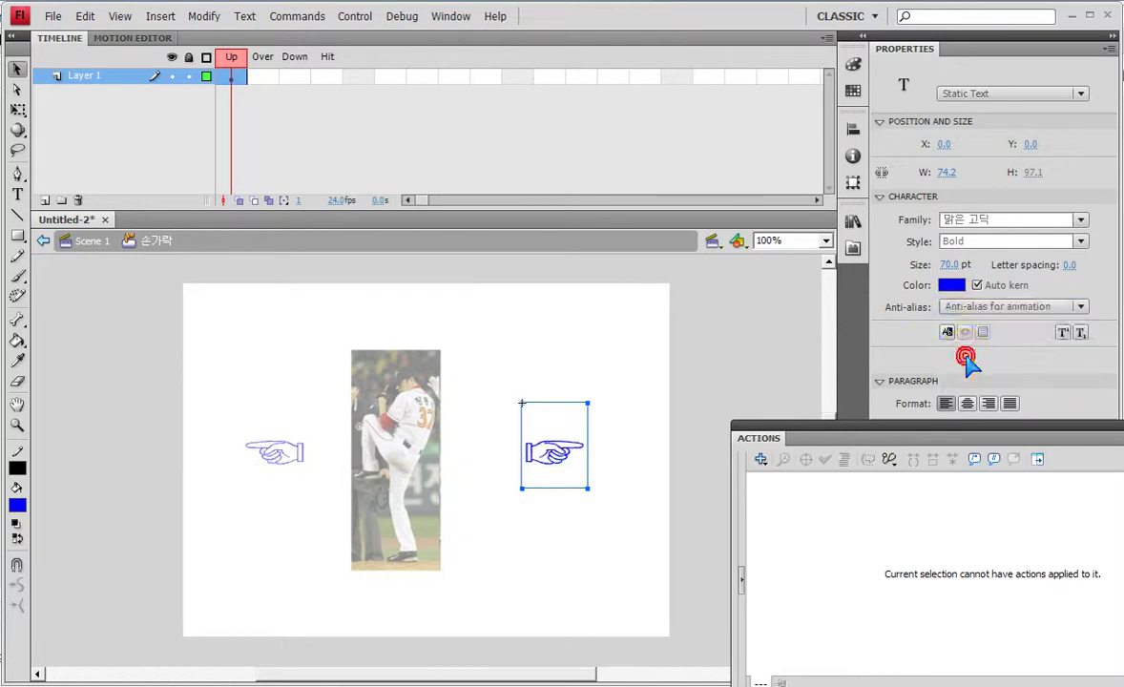
click(151, 386)
click(70, 246)
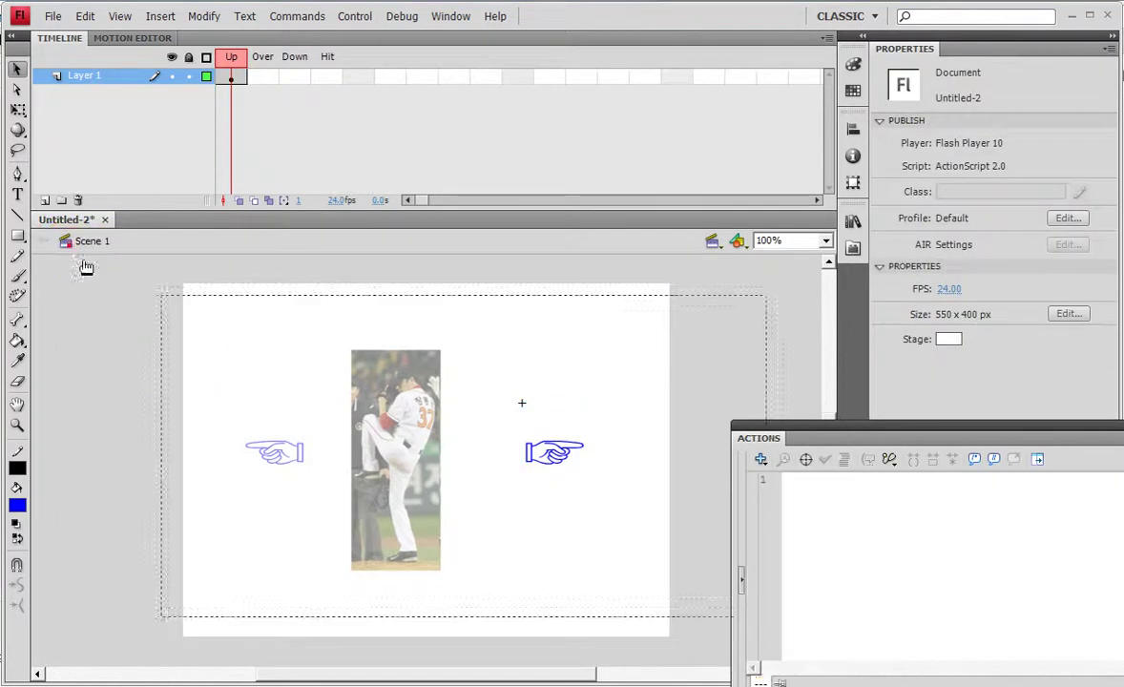
drag(195, 359, 231, 423)
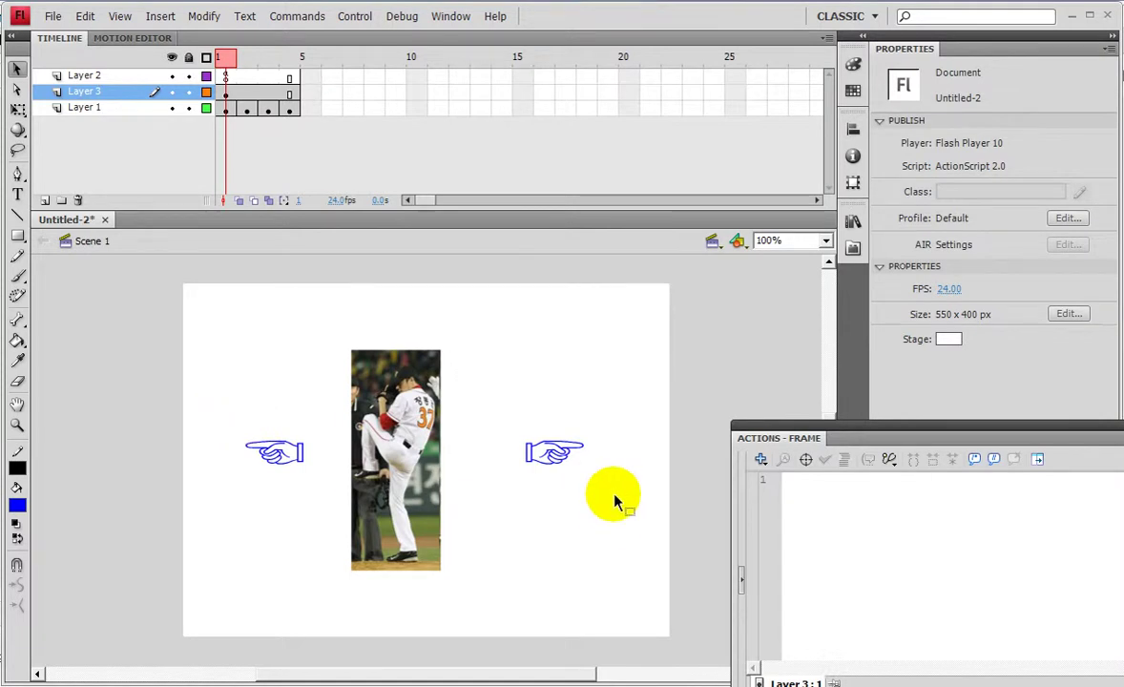
Move the Actions panel up and give the right-pointing hand button the script on(release){nextFrame()}.
click(559, 460)
drag(778, 439, 723, 354)
click(784, 443)
text(ㅐㅜ)
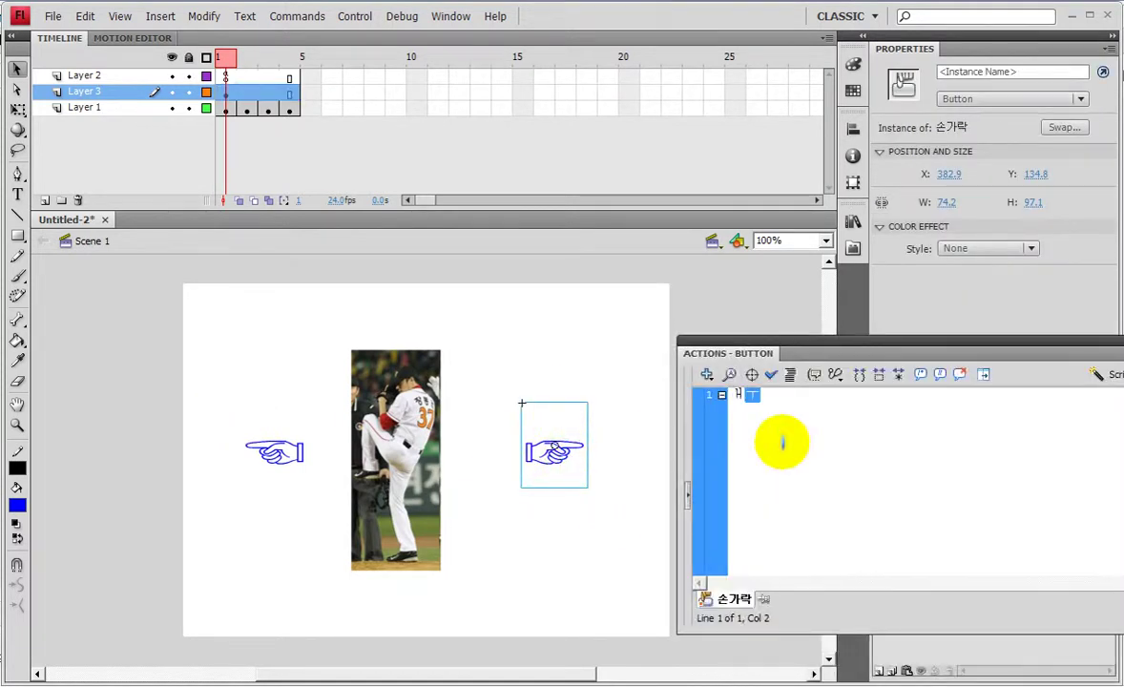
text(n(release)
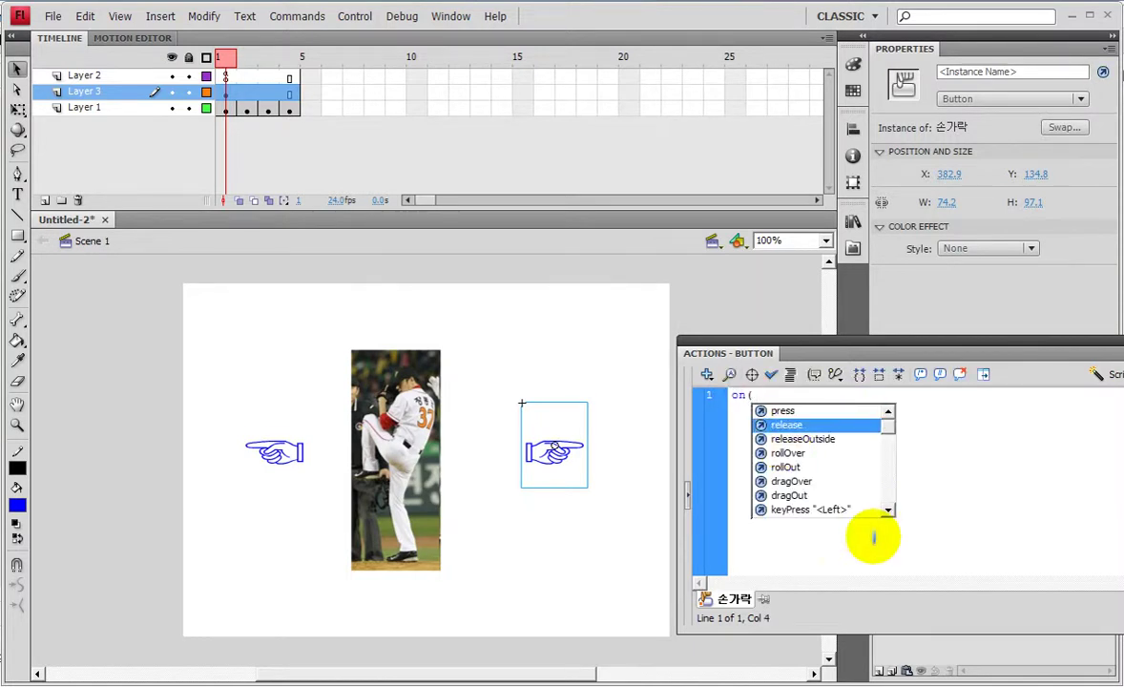
key(Return)
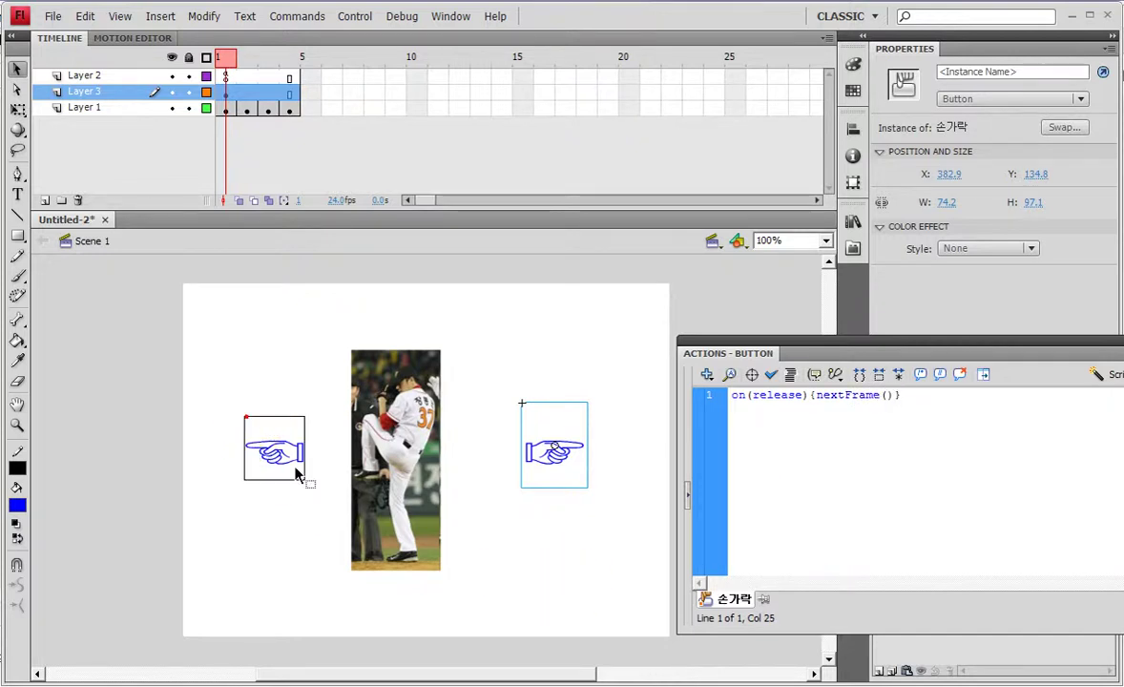
Give the left-pointing hand button the script on(release){prevFrame()} and save the document as Untitled-2.fla.
click(265, 440)
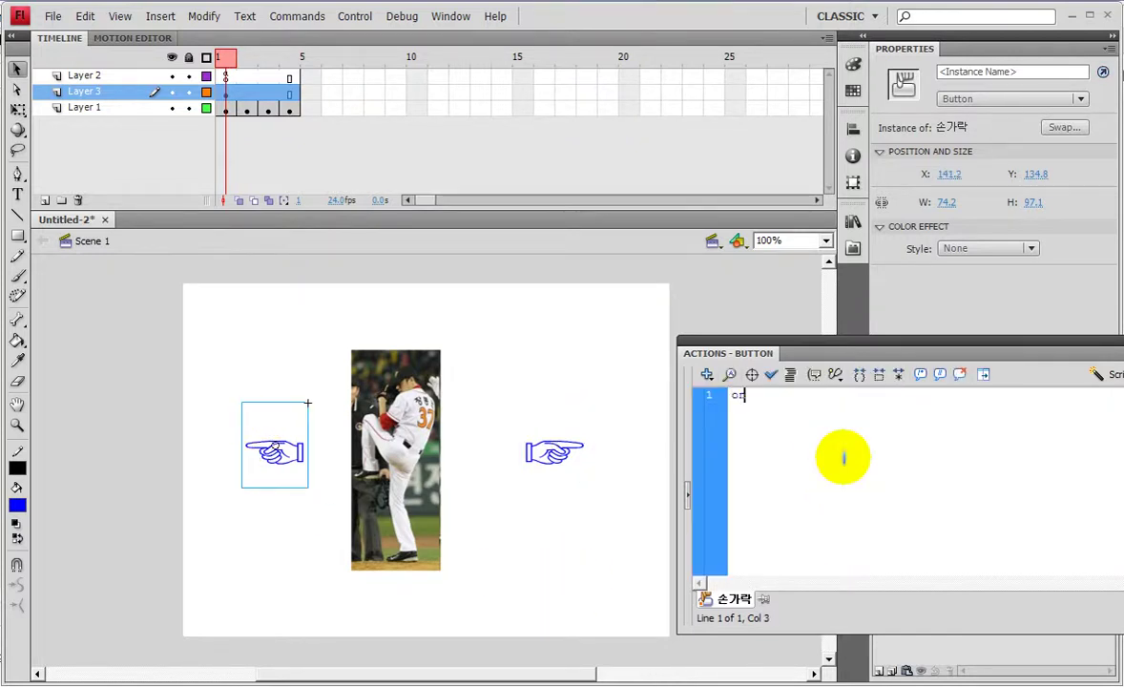
text(n()
key(Down)
key(Down)
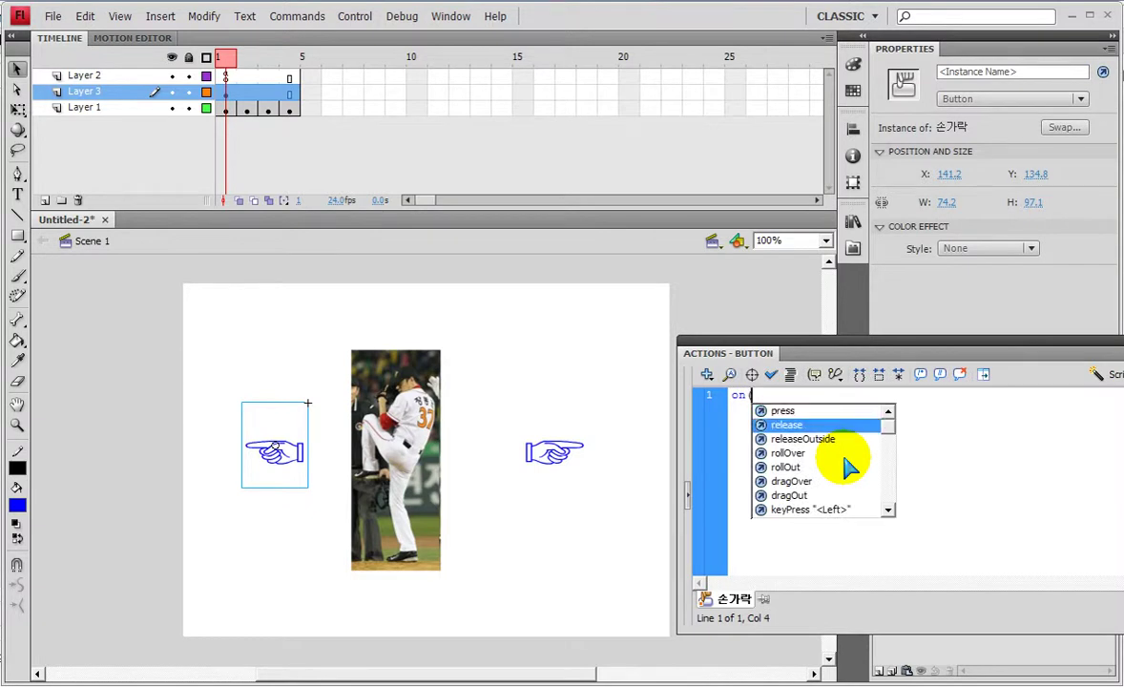
key(Return)
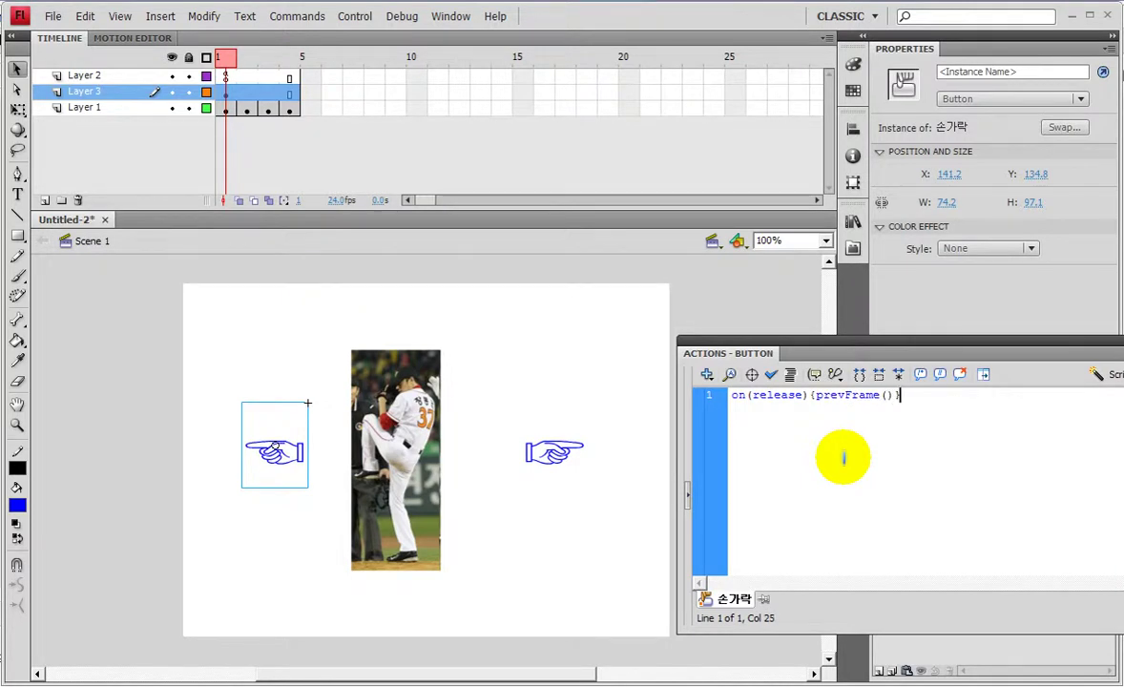
key(ctrl+s)
key(Return)
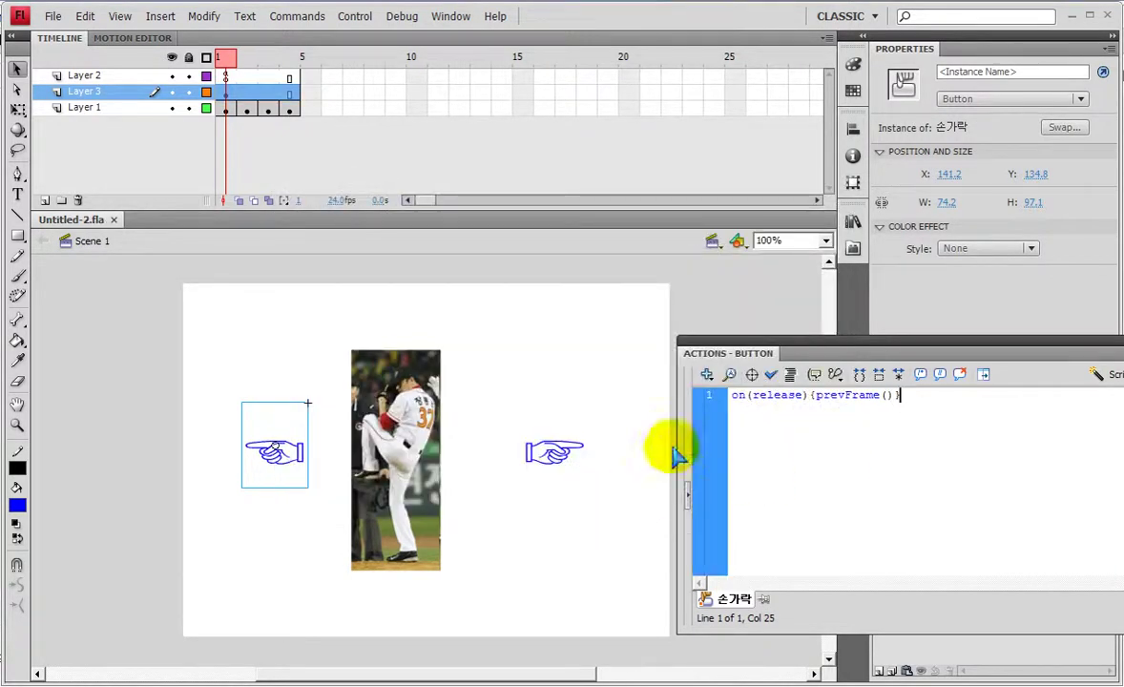
Test the movie by changing photos with the next and previous hand buttons, and close the preview.
key(ctrl+Return)
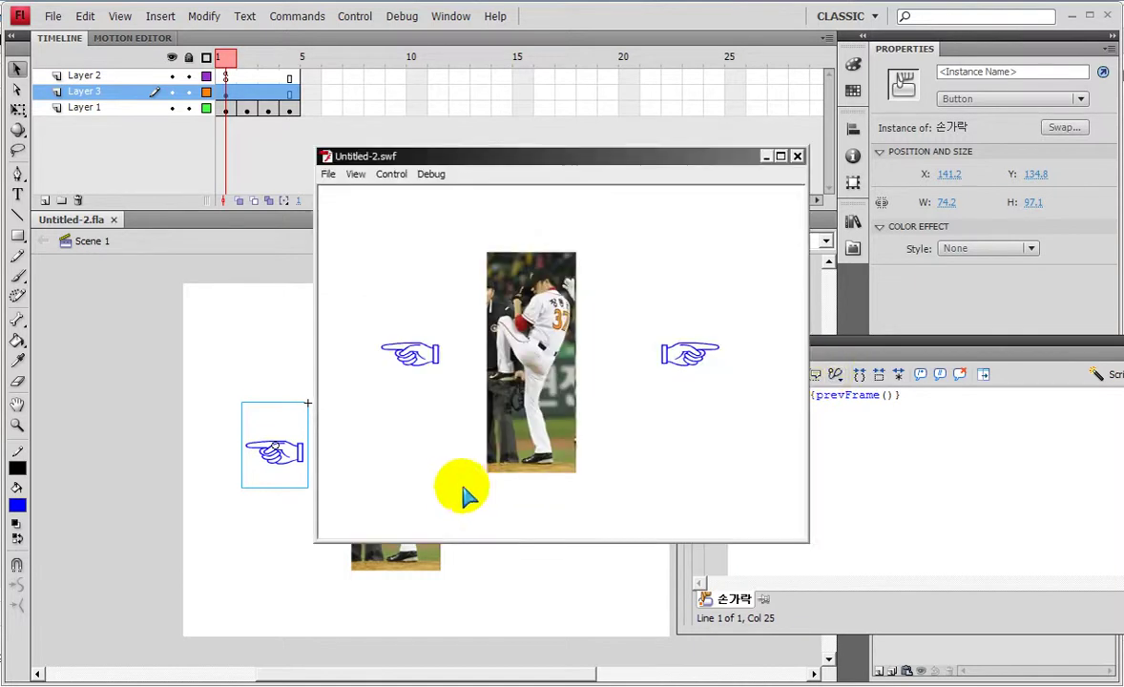
click(691, 352)
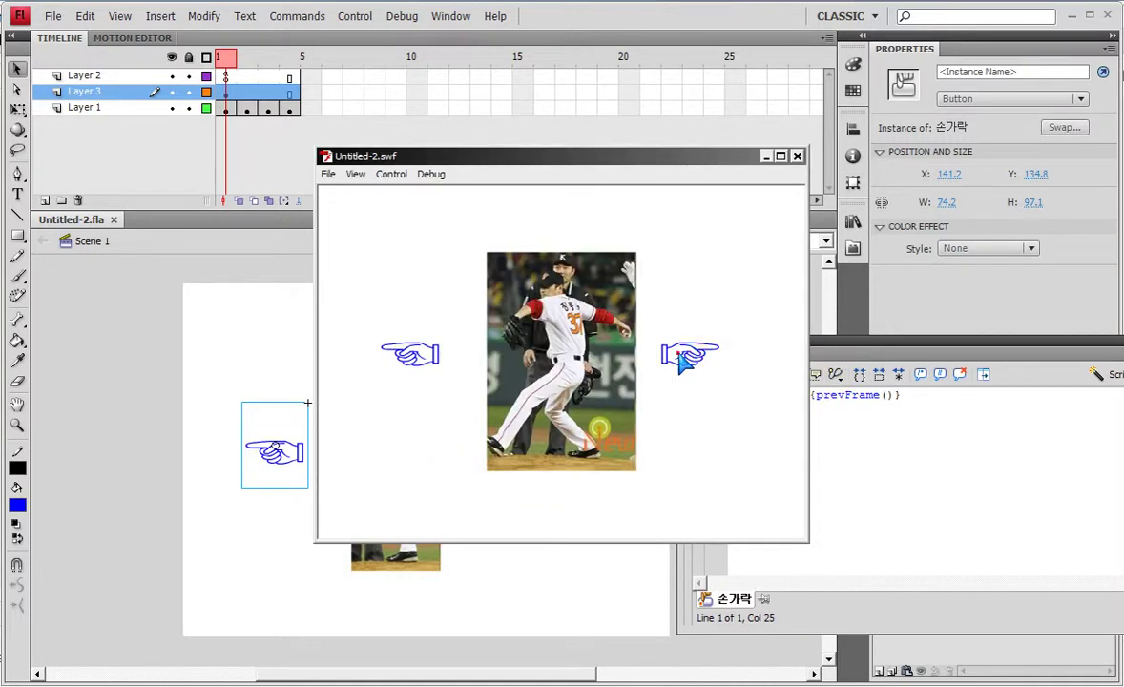
click(410, 351)
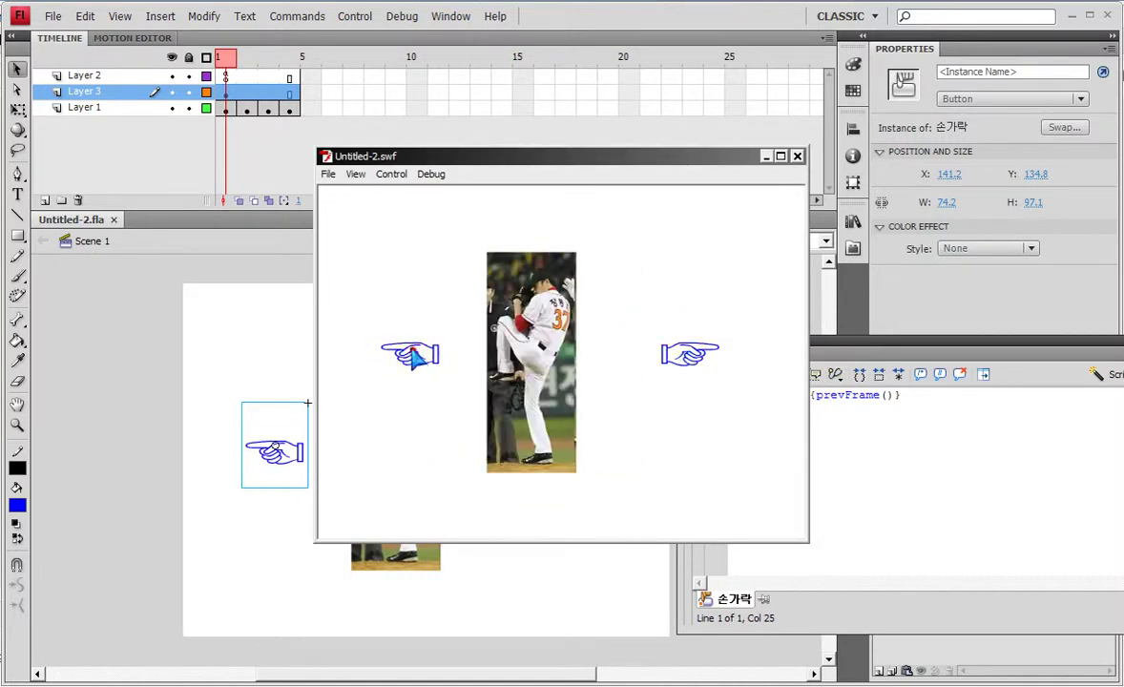
click(679, 355)
click(682, 356)
click(684, 357)
click(798, 156)
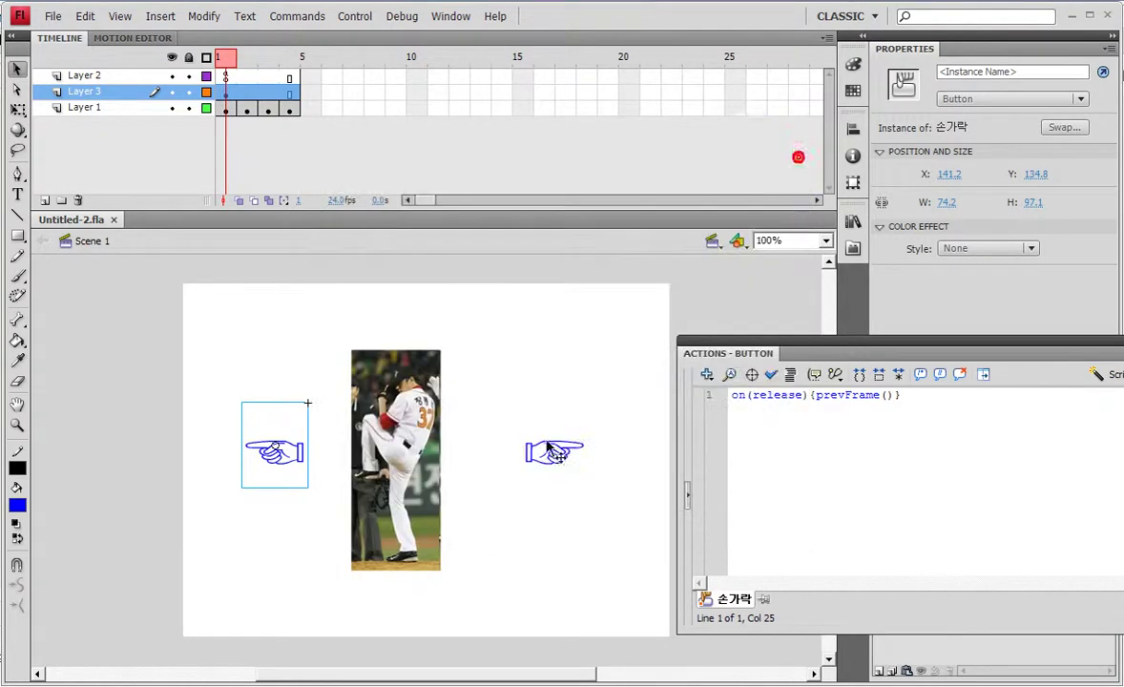
Review the scripts of both hand buttons and preview the movie again.
click(552, 452)
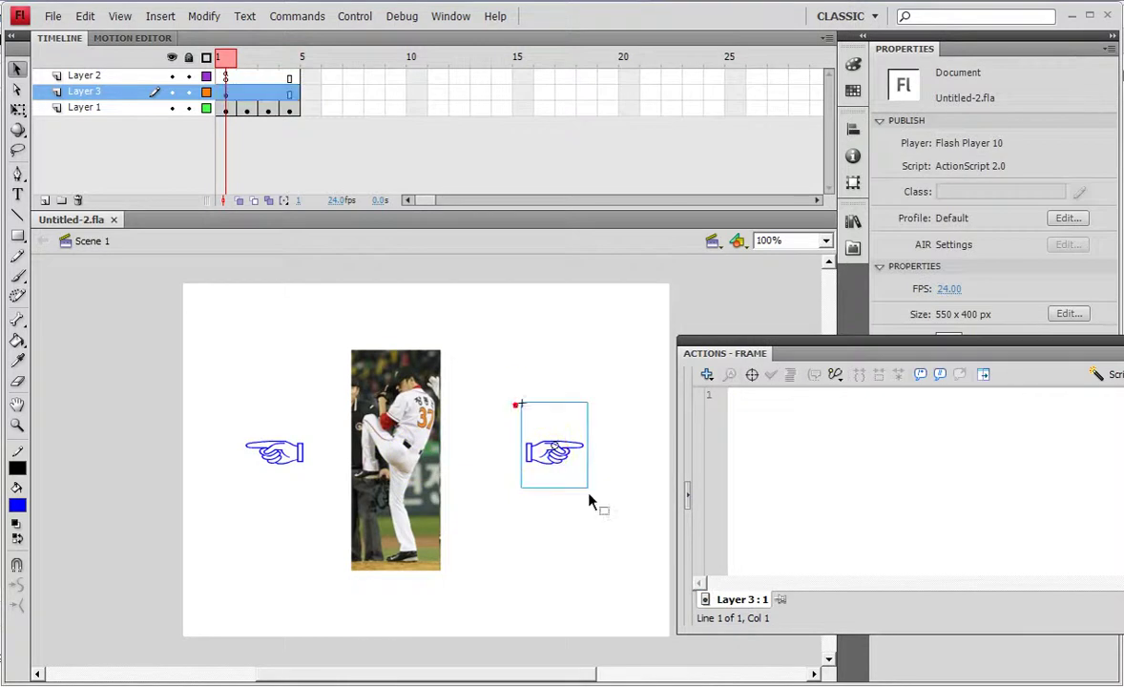
click(765, 422)
drag(239, 406, 319, 516)
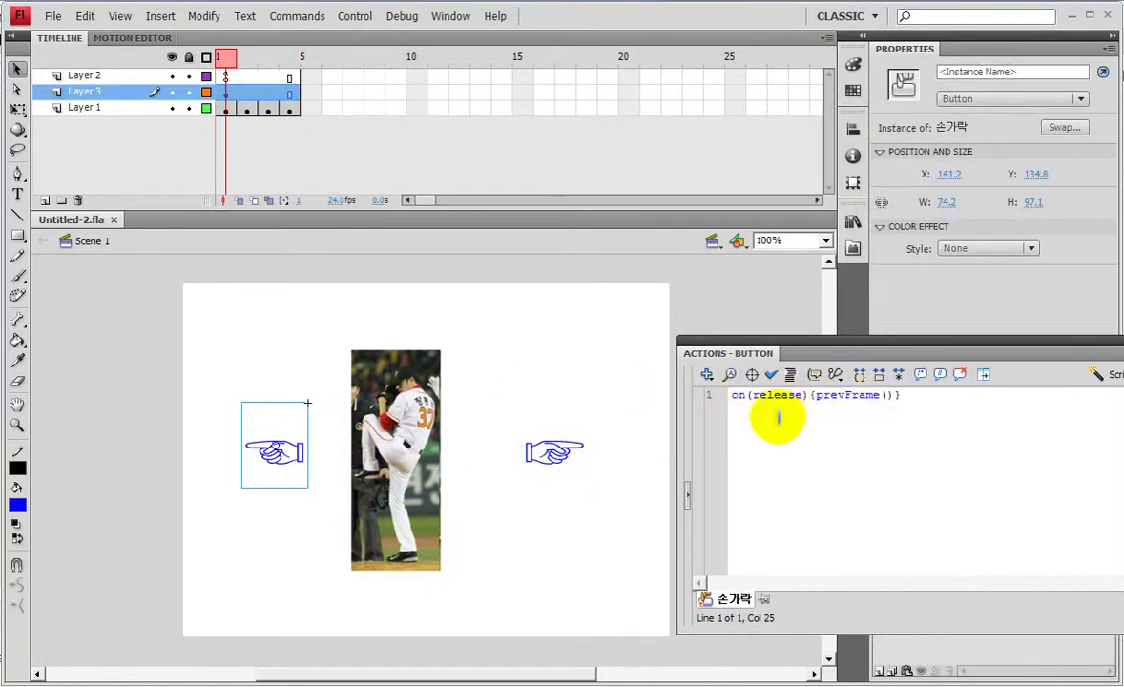
key(ctrl+Return)
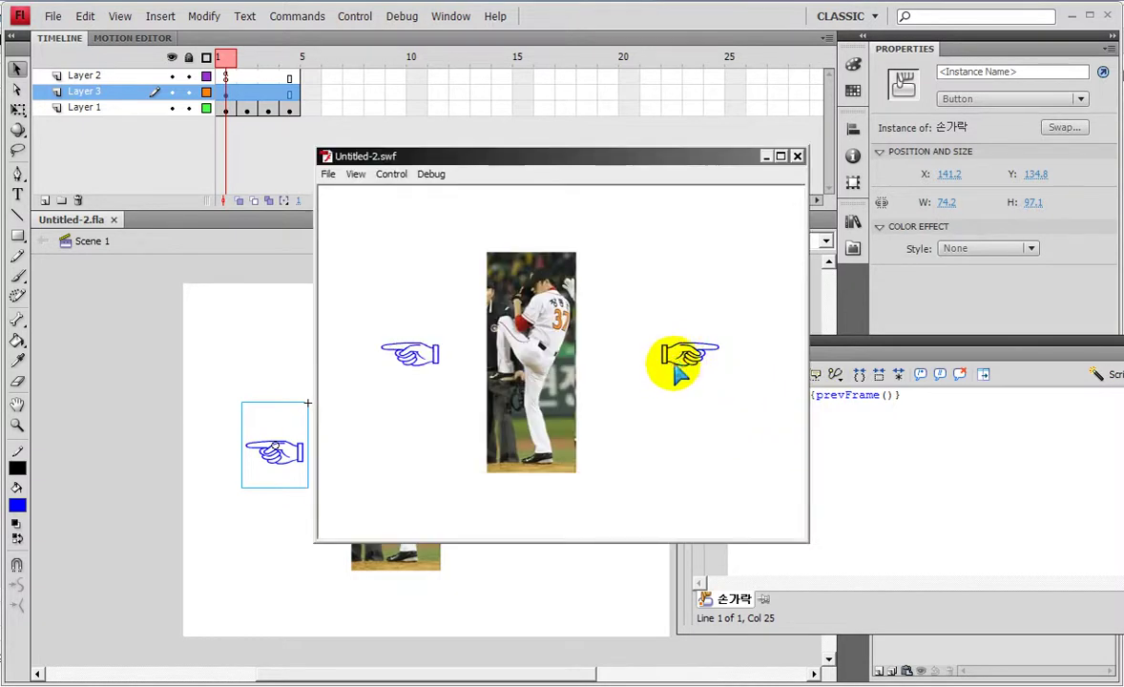
click(796, 156)
Add a Hit keyframe to the 손가락 button symbol and draw a red rectangle without stroke covering the hand.
click(536, 454)
double_click(544, 454)
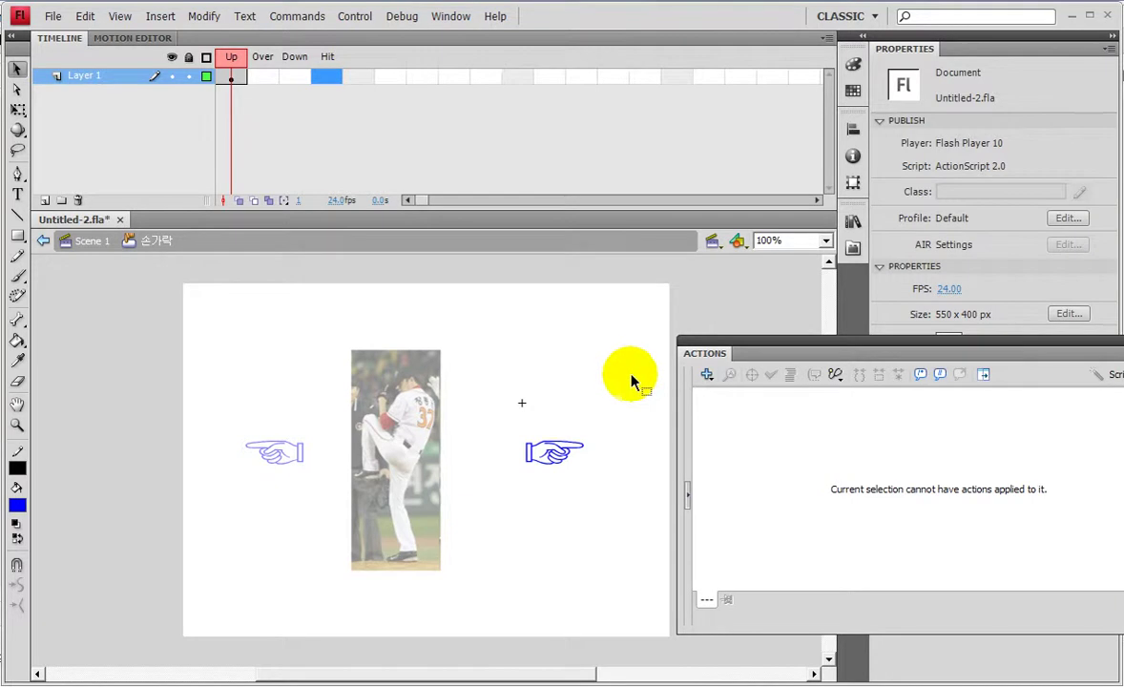
click(540, 423)
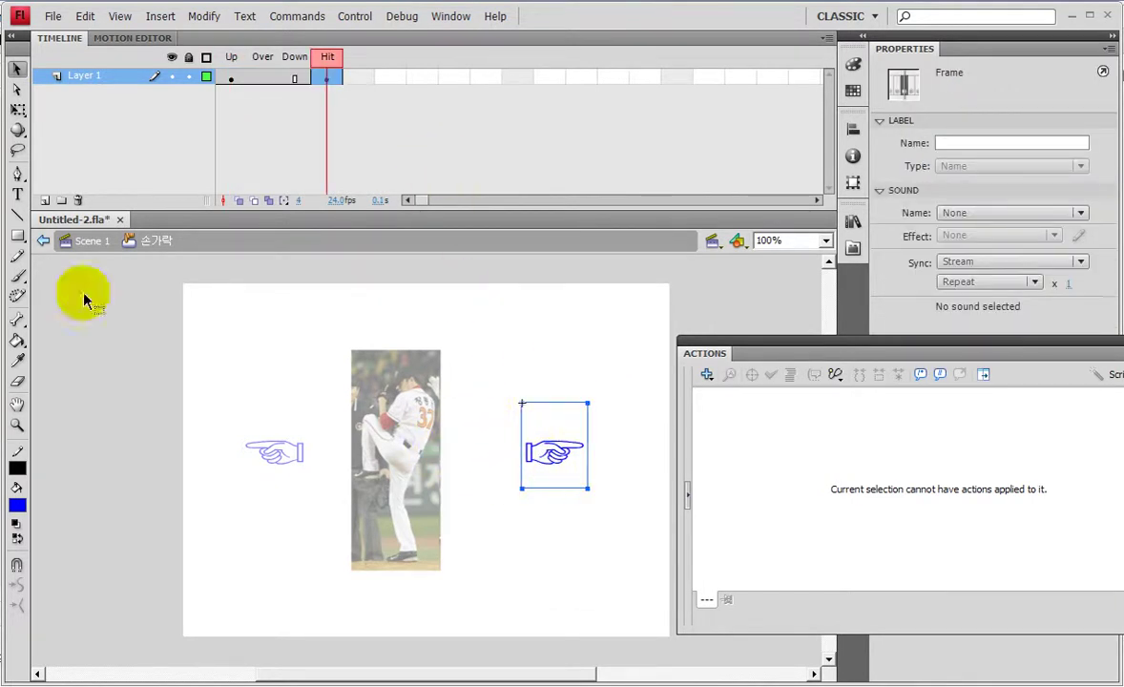
click(18, 234)
click(17, 467)
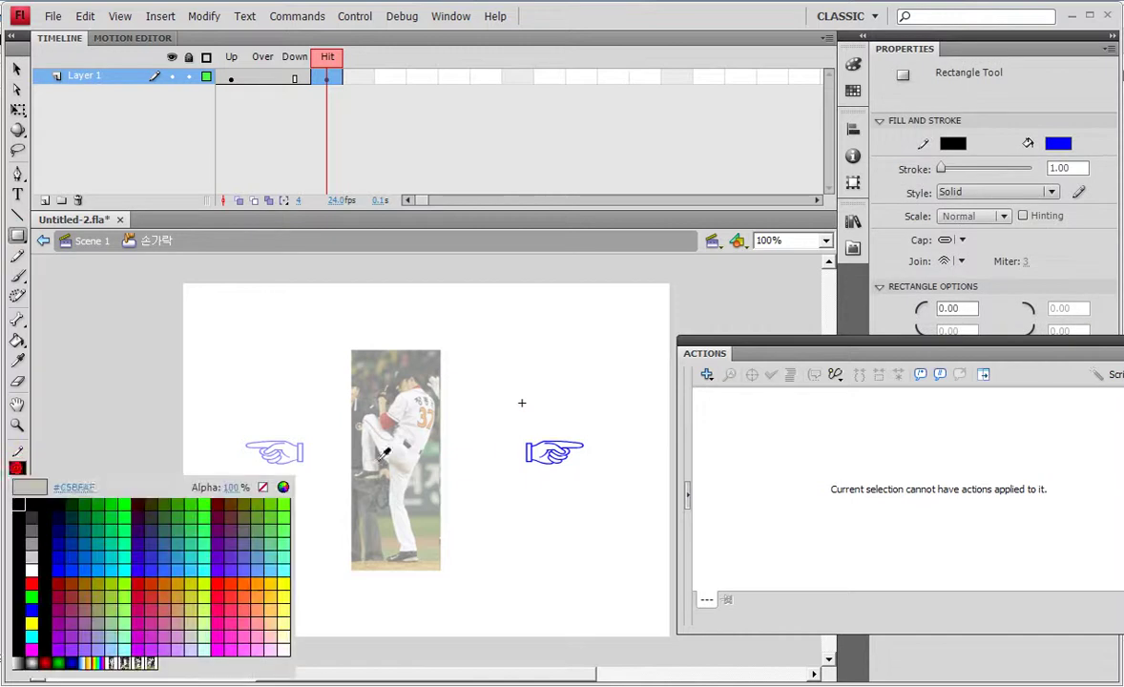
click(263, 488)
click(17, 504)
click(31, 621)
drag(519, 419, 592, 478)
Test the enlarged hit area by browsing the photos forward and back with both hand buttons, and return to Scene 1.
key(ctrl+Return)
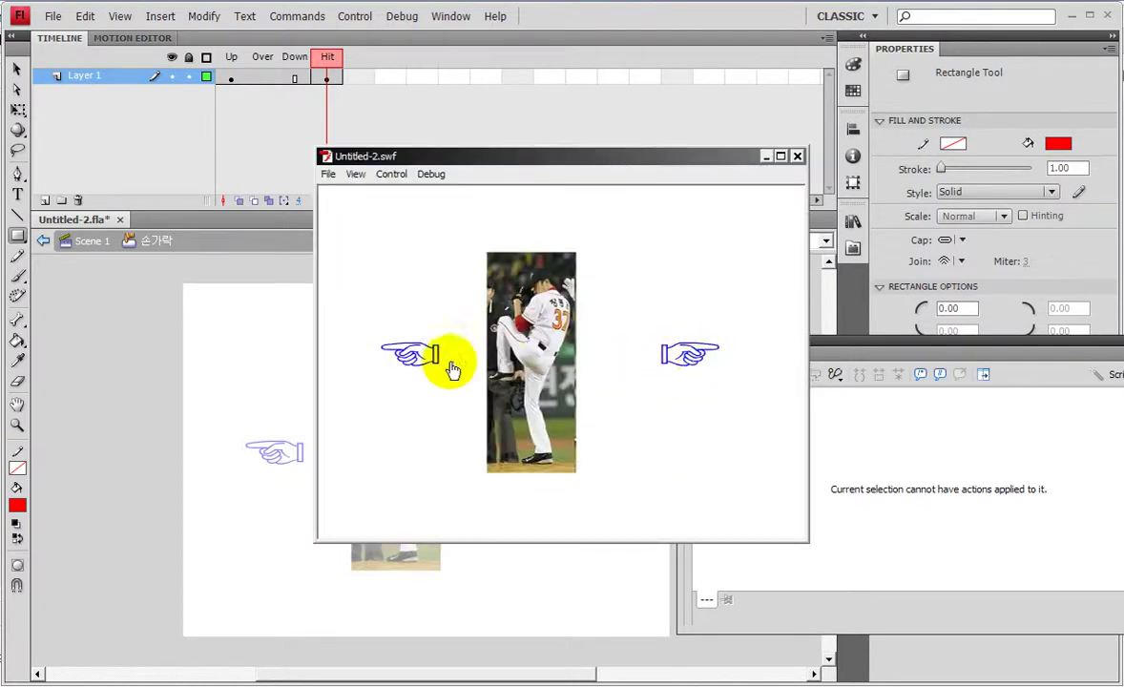
click(689, 358)
click(687, 357)
click(403, 356)
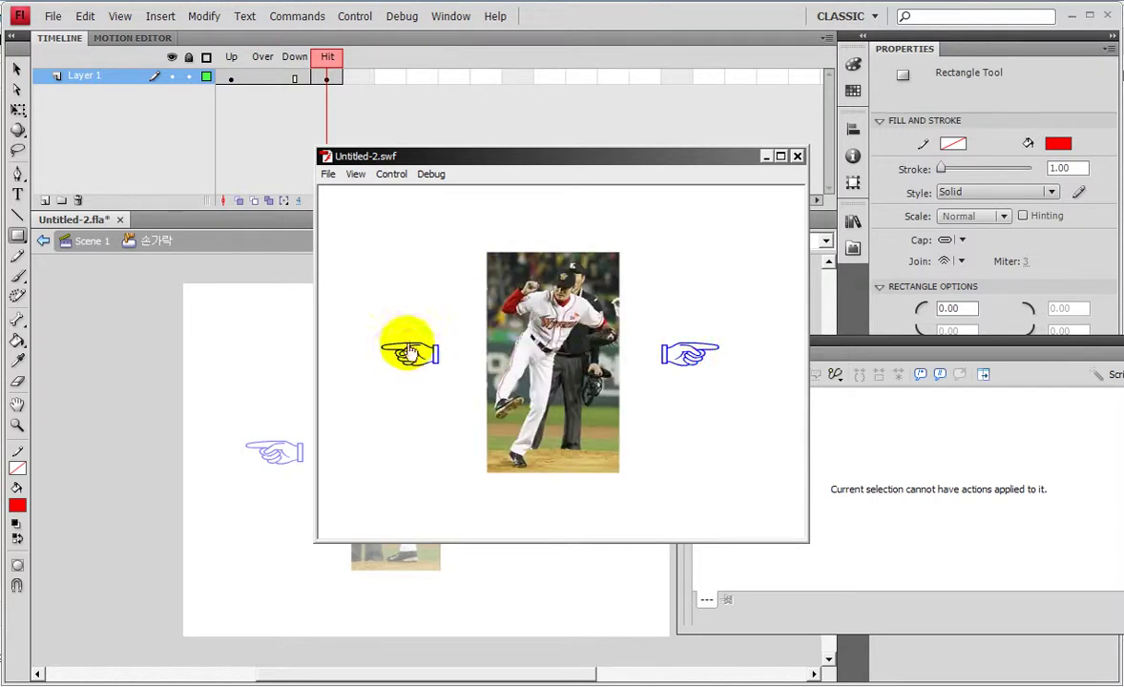
click(405, 355)
click(410, 353)
click(417, 355)
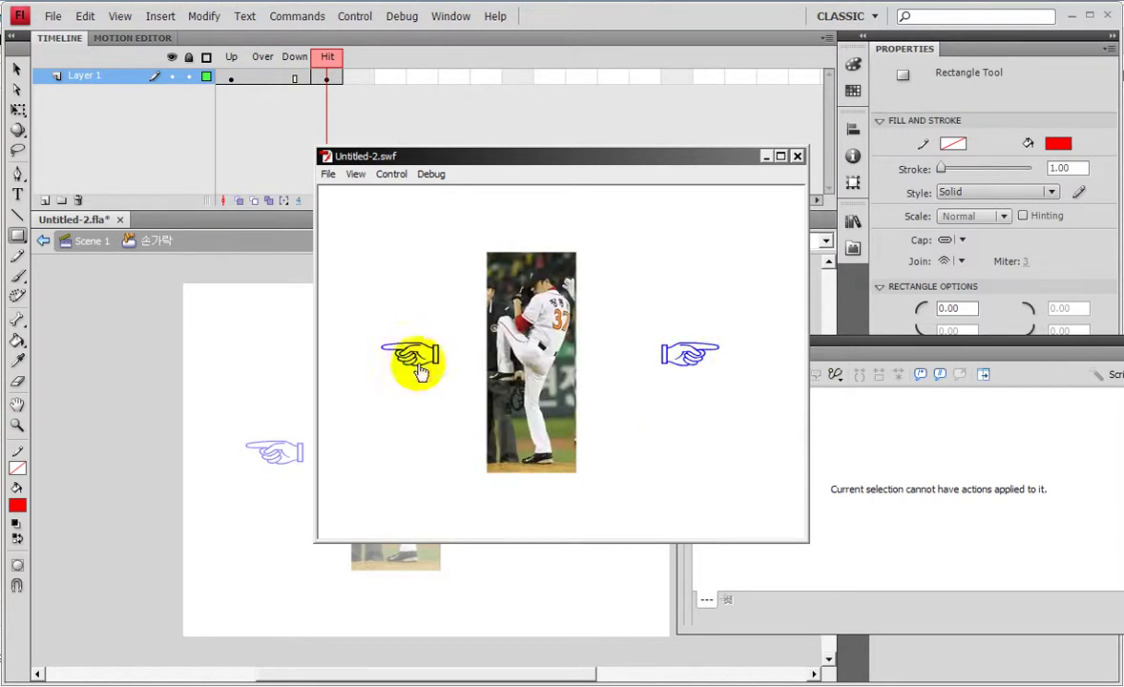
click(685, 353)
click(685, 353)
click(685, 353)
click(418, 332)
click(414, 342)
click(412, 329)
click(410, 322)
click(853, 134)
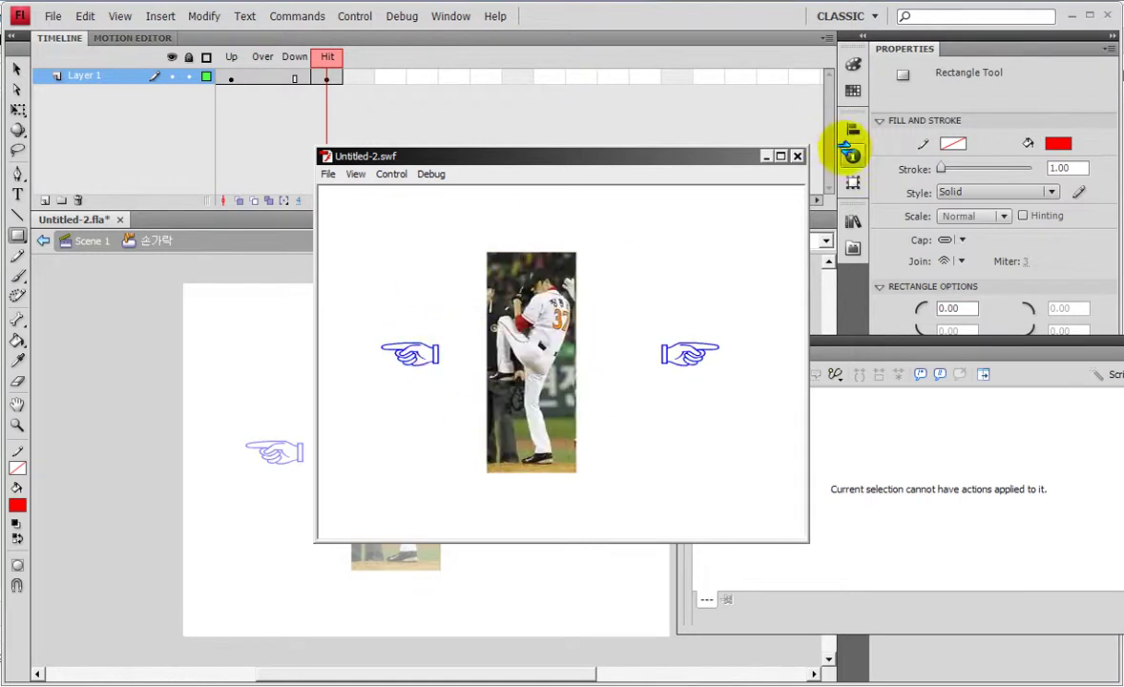
click(797, 155)
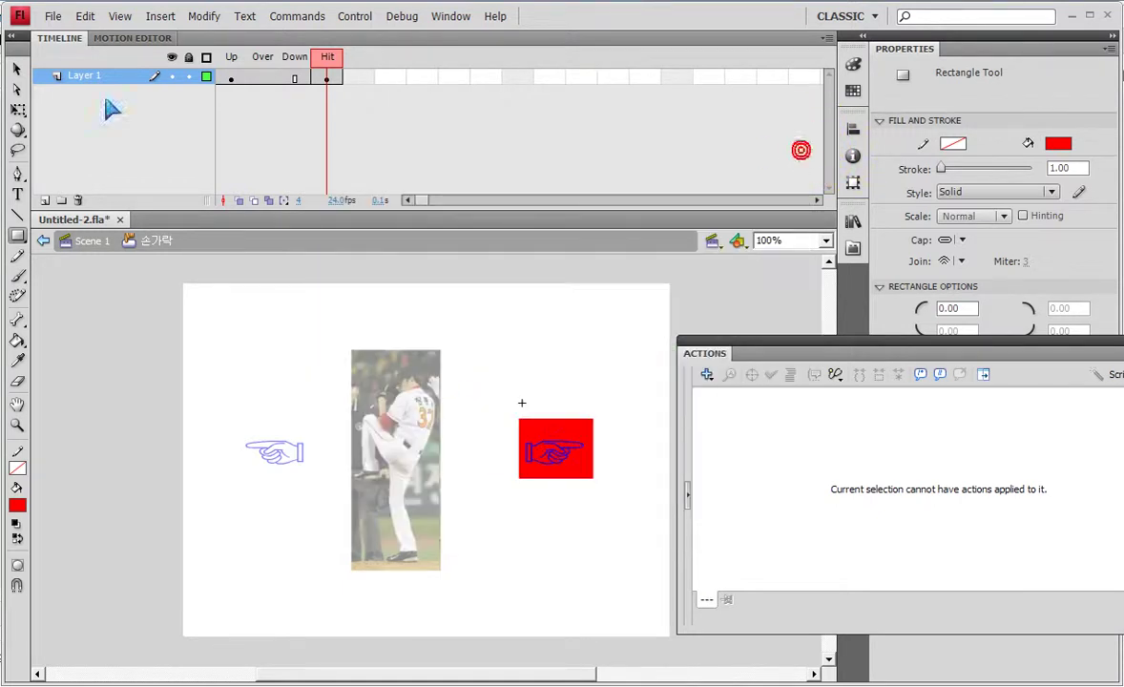
click(84, 253)
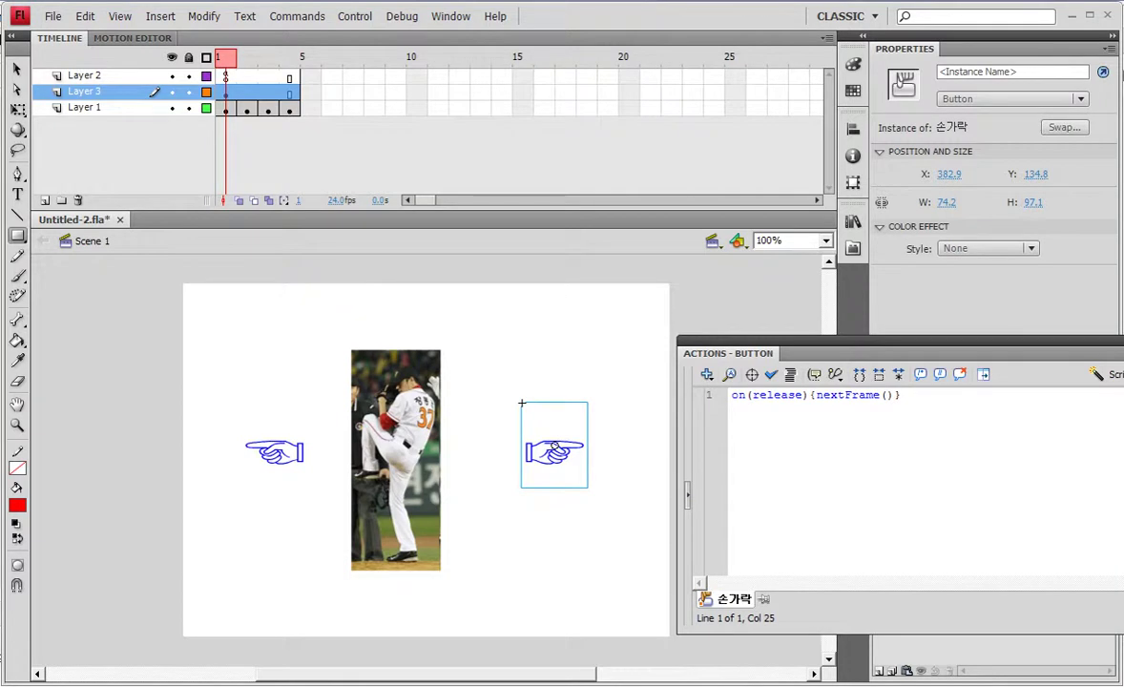
Switch to Notepad, replace the note's content with stop(), move its window aside and return to Flash.
key(alt+Tab)
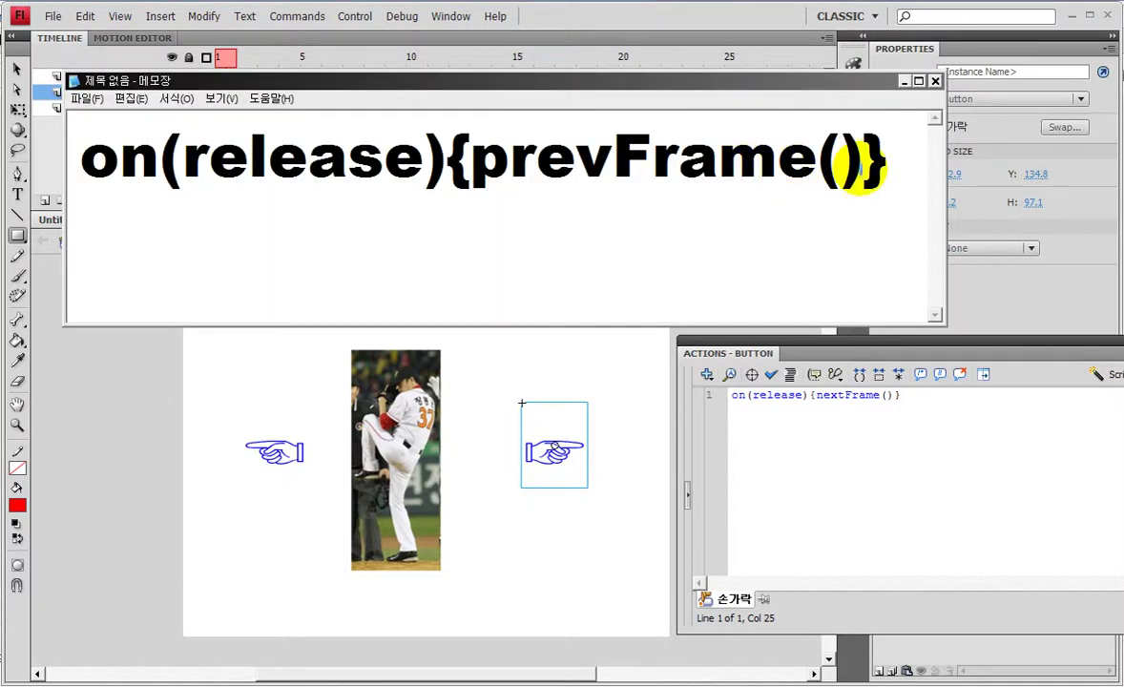
key(Home)
key(Return)
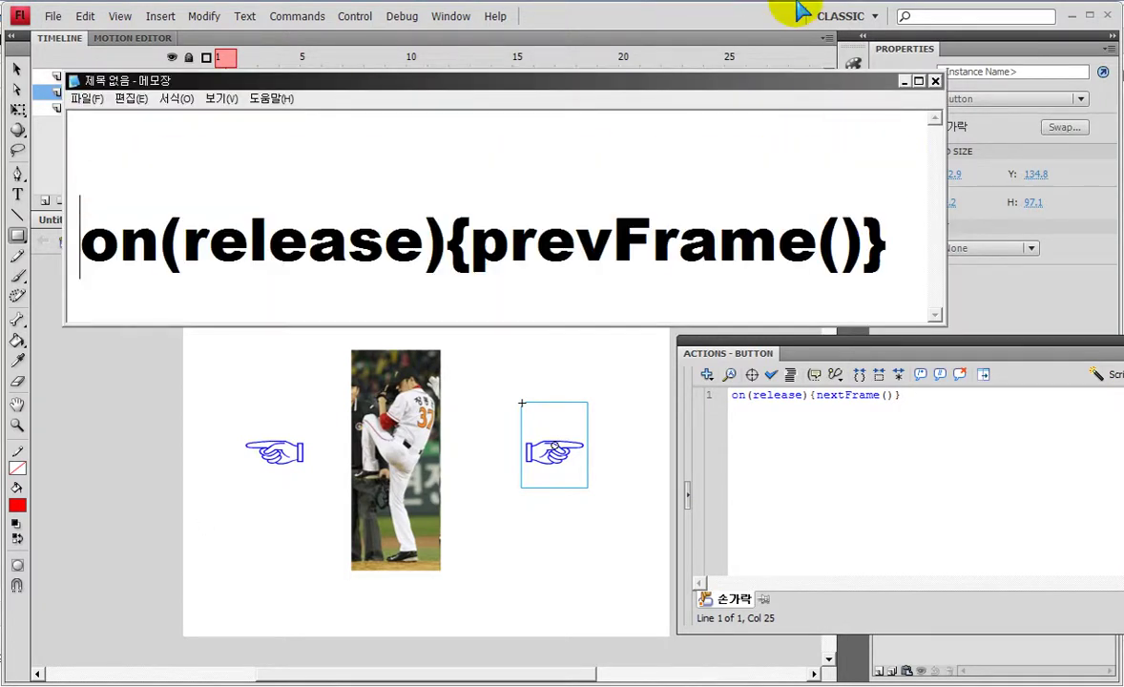
key(ctrl+a)
key(Delete)
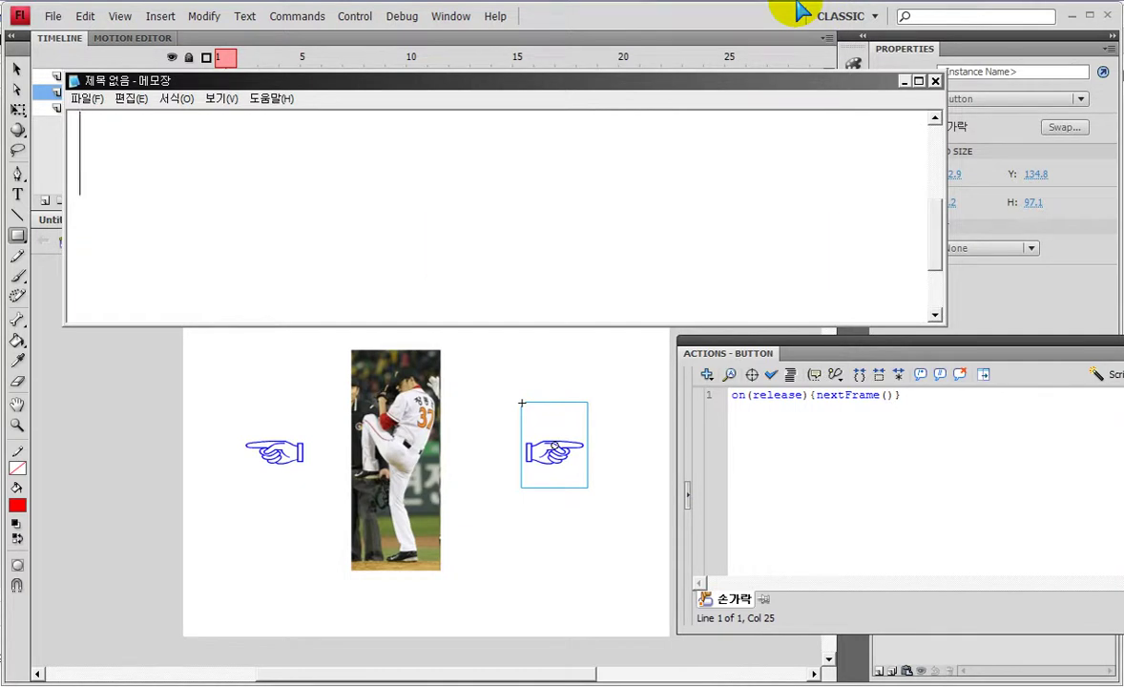
text(stop()
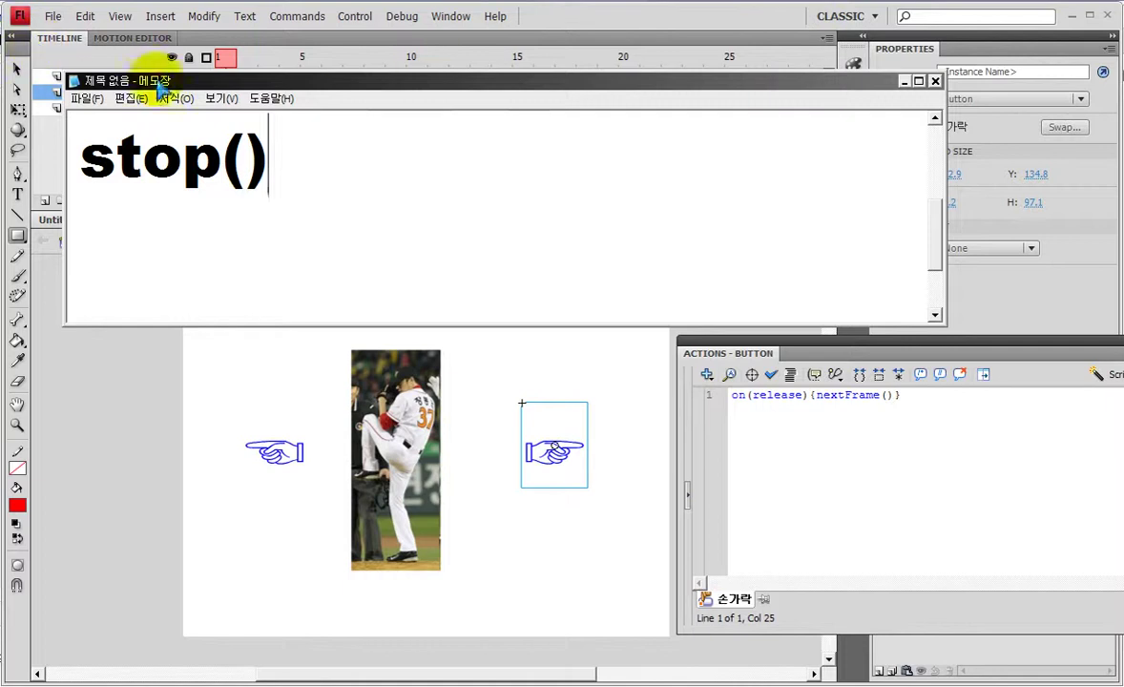
drag(182, 81, 570, 81)
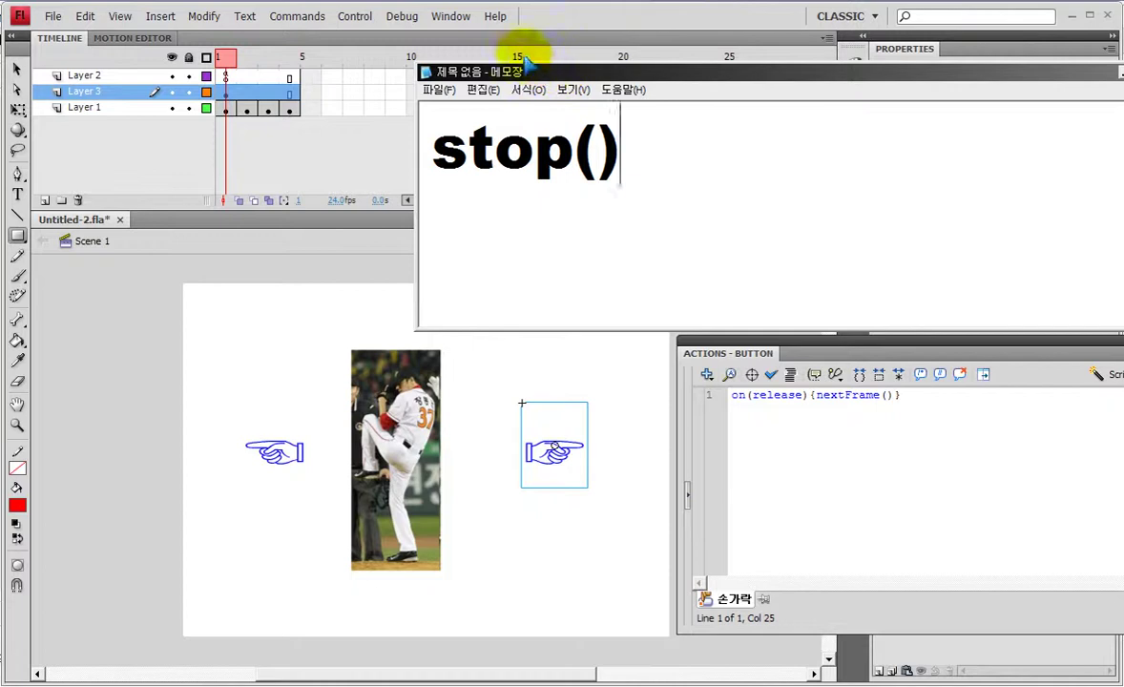
click(148, 319)
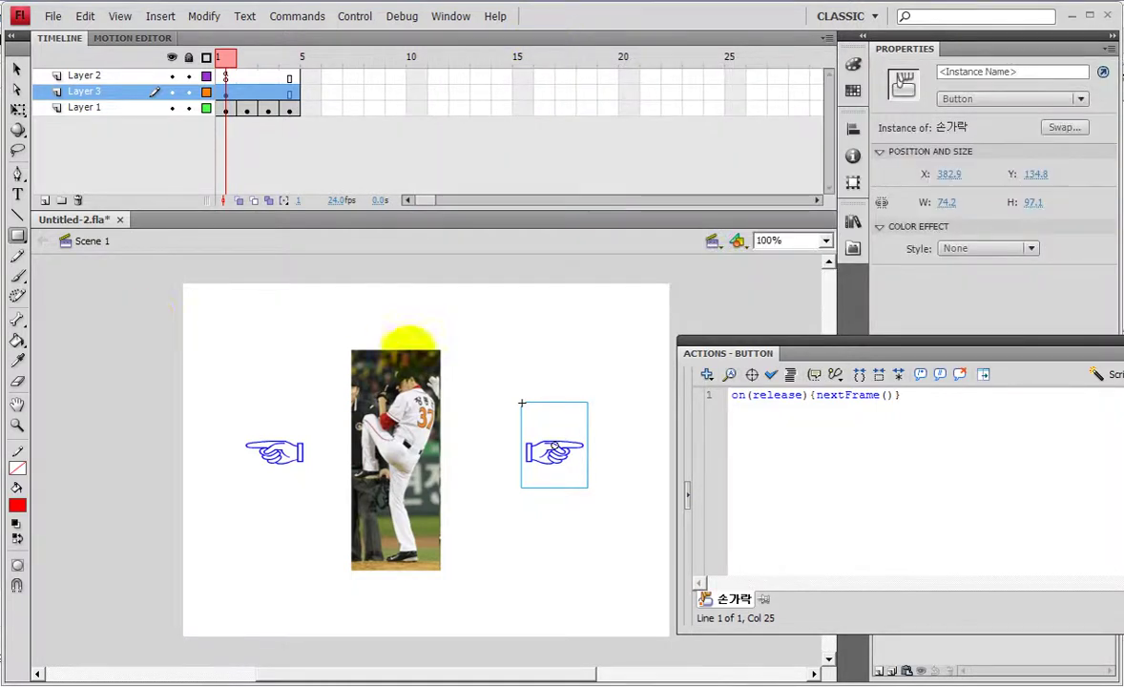